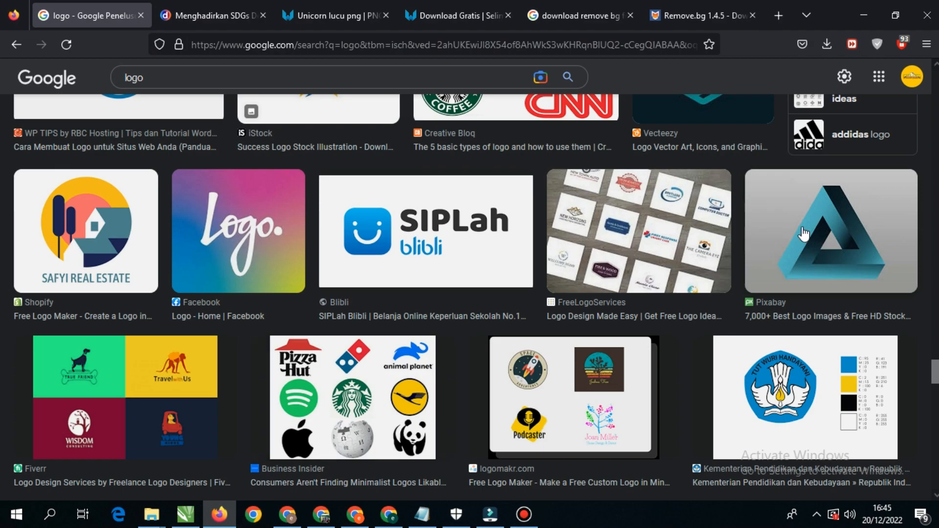
- Copy the blue Penrose triangle logo from the image search results and paste it into the blank CorelDRAW page
right_click(814, 223)
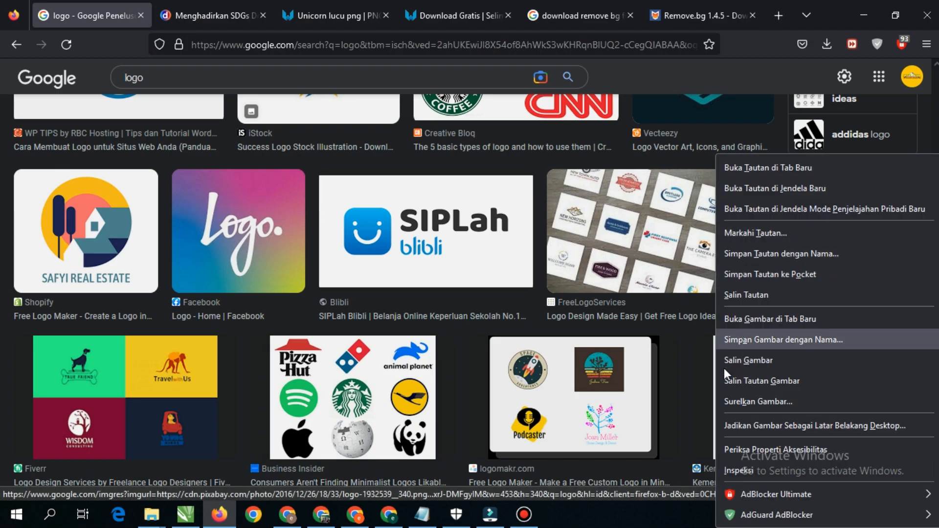
click(738, 359)
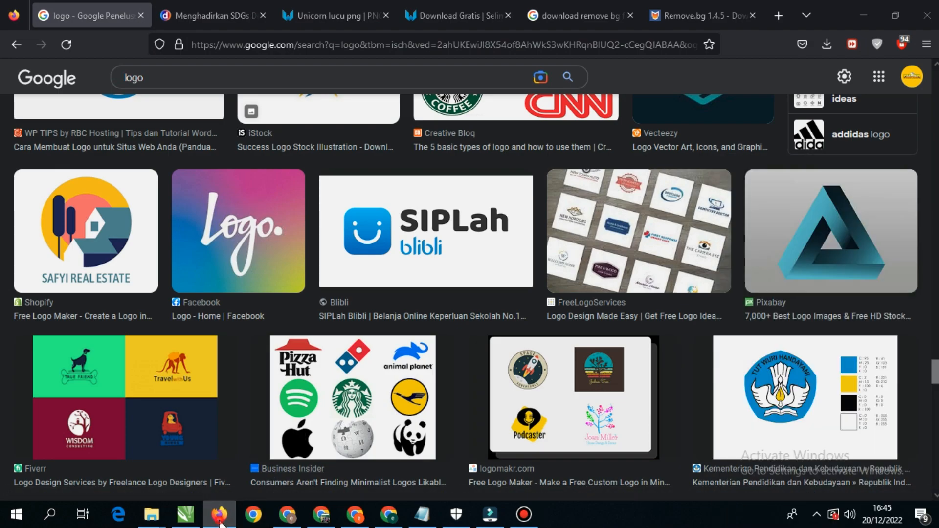
click(185, 515)
right_click(310, 245)
click(338, 328)
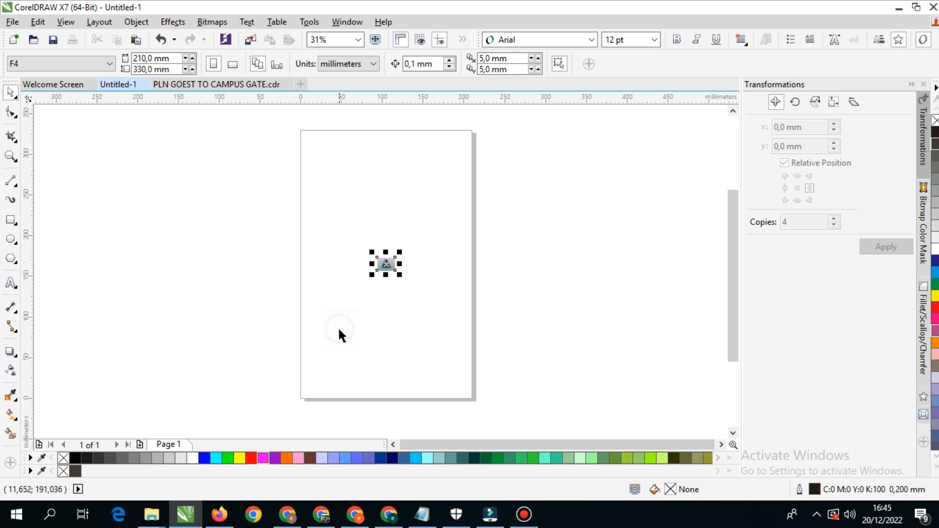
- Centre the pasted triangle image on the page
scroll(387, 263, up, 4)
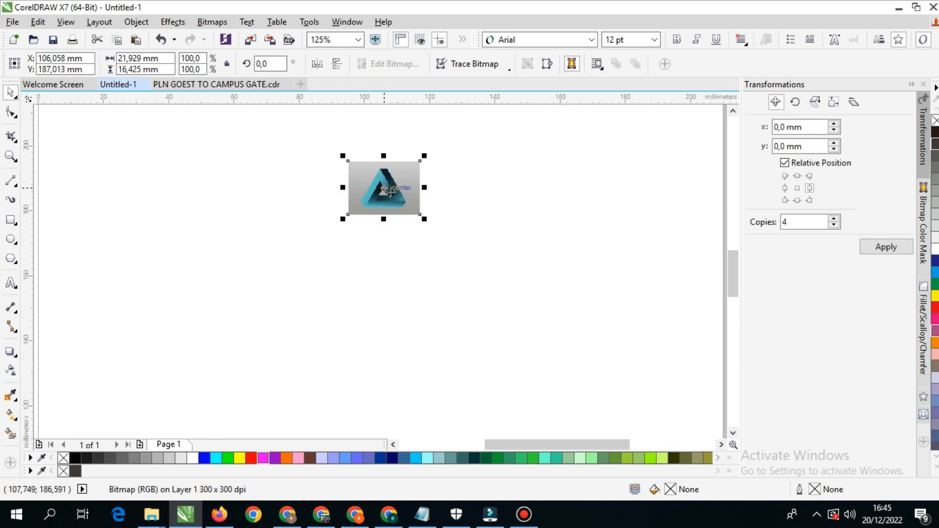
scroll(387, 263, up, 3)
scroll(378, 266, down, 3)
scroll(372, 274, up, 5)
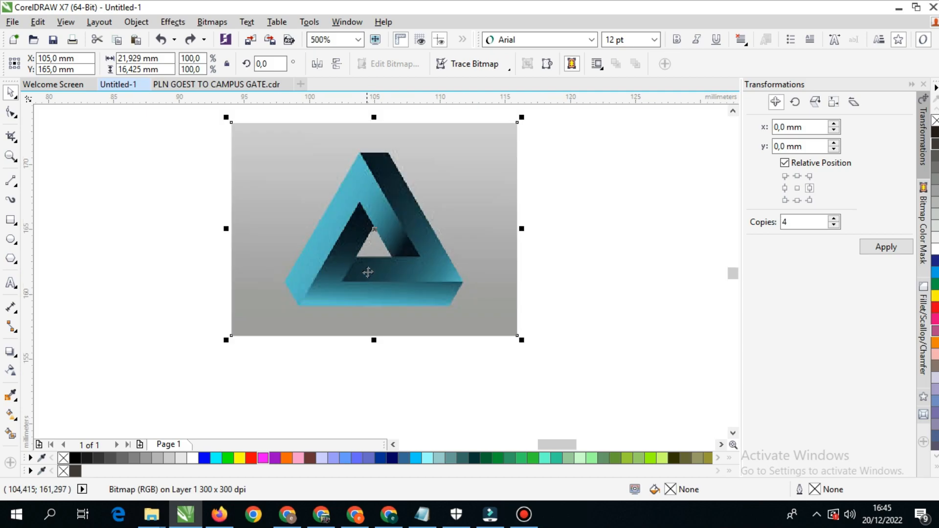
scroll(375, 244, down, 1)
scroll(375, 244, down, 1)
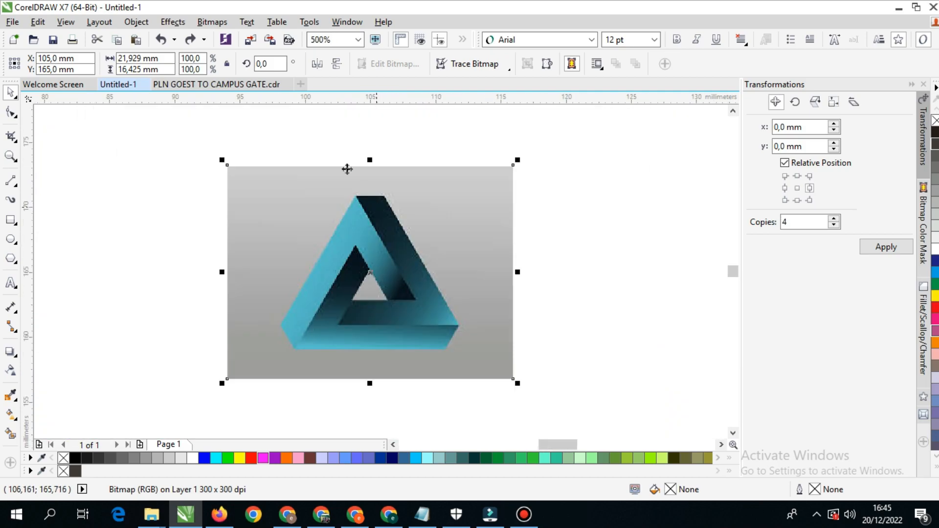
- Switch the drawing view to Wireframe and return it to Enhanced
click(68, 22)
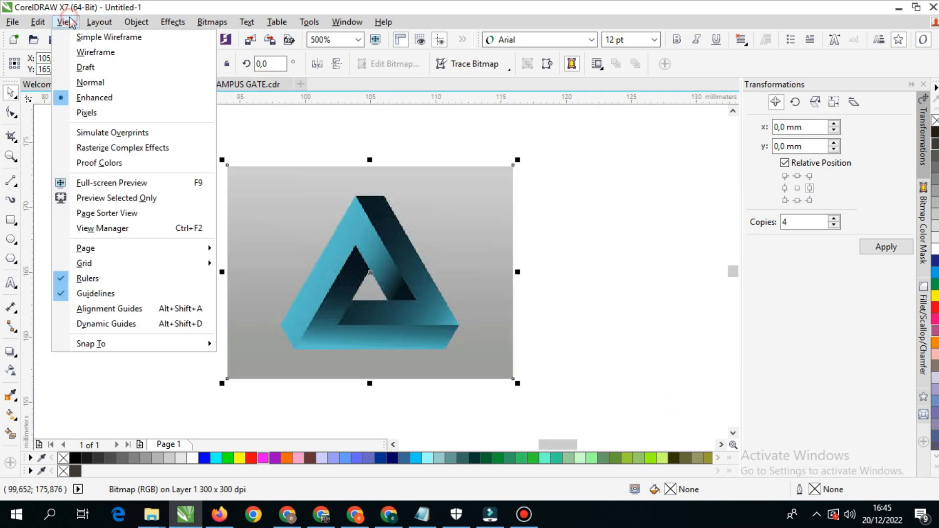
click(94, 52)
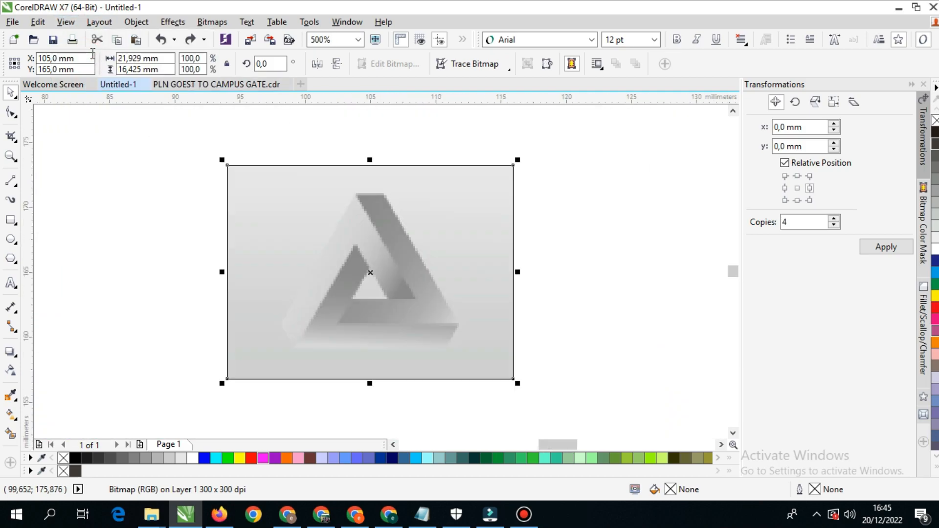
click(65, 22)
click(96, 95)
- Enlarge the triangle bitmap about its centre to about 155 × 116 mm and lock it
scroll(350, 251, down, 3)
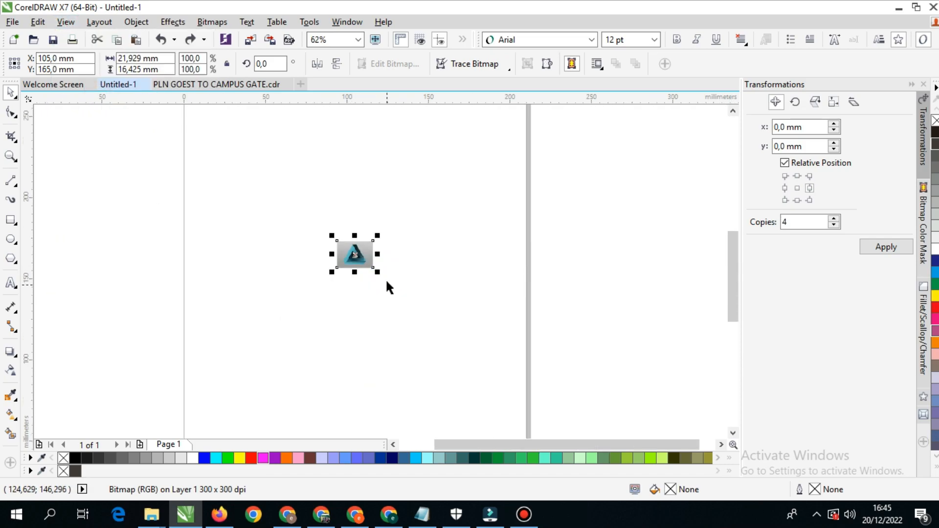
drag(377, 273, 486, 377)
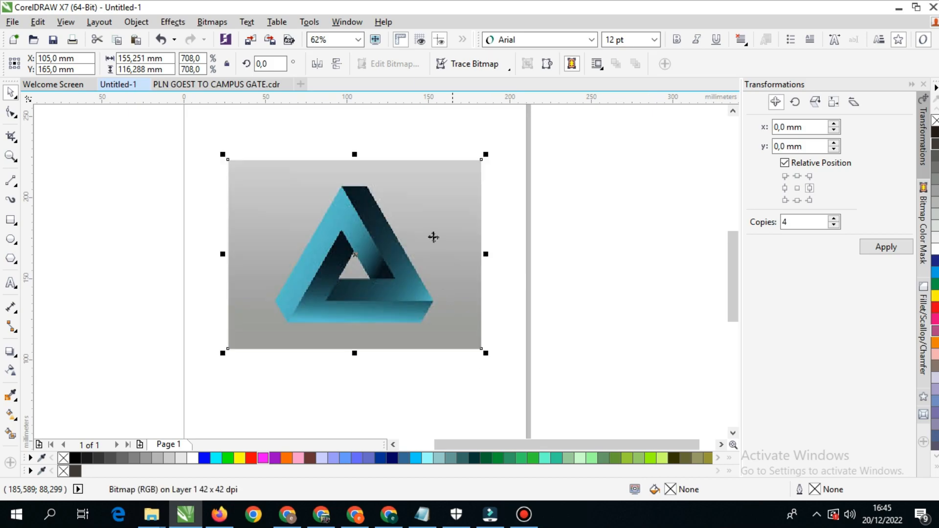
right_click(433, 230)
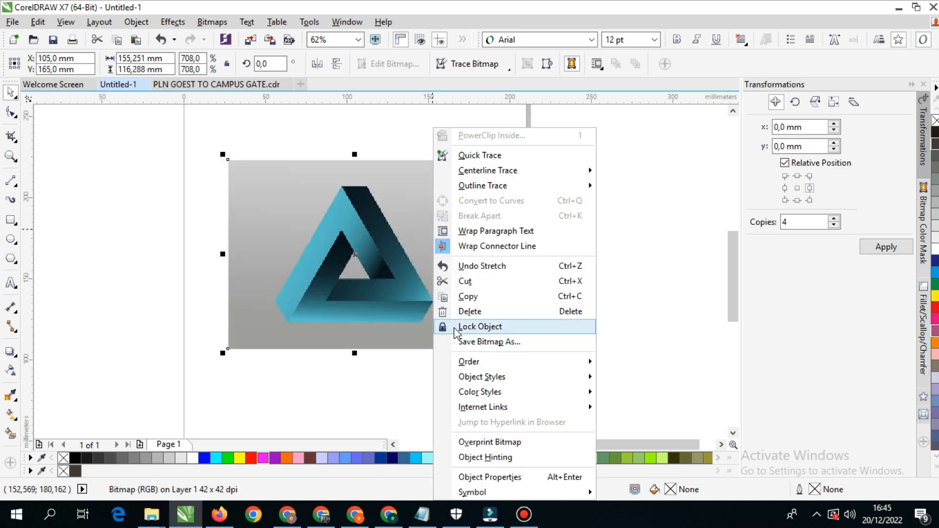
click(479, 327)
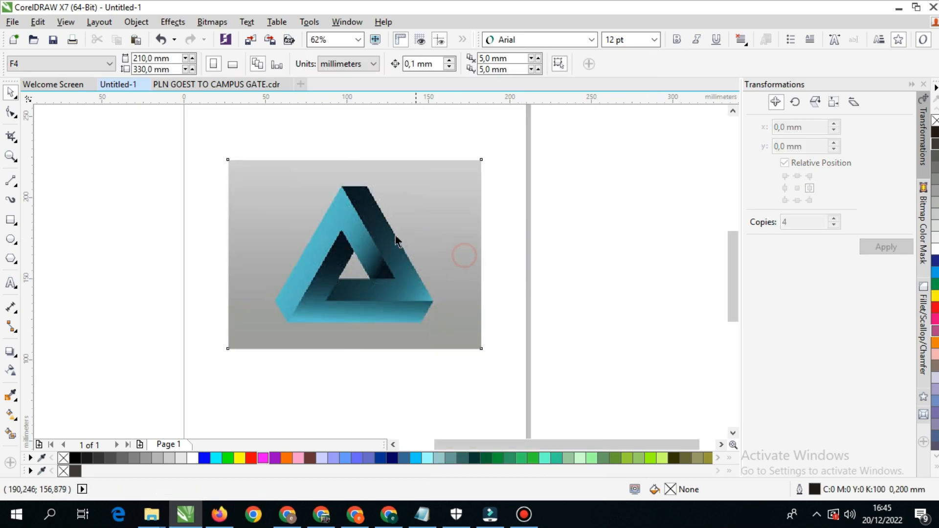
- Draw a horizontal 2-point line about 118 mm long along the triangle's bottom edge
drag(443, 283, 448, 290)
scroll(378, 272, up, 2)
scroll(379, 269, down, 2)
drag(385, 245, 365, 242)
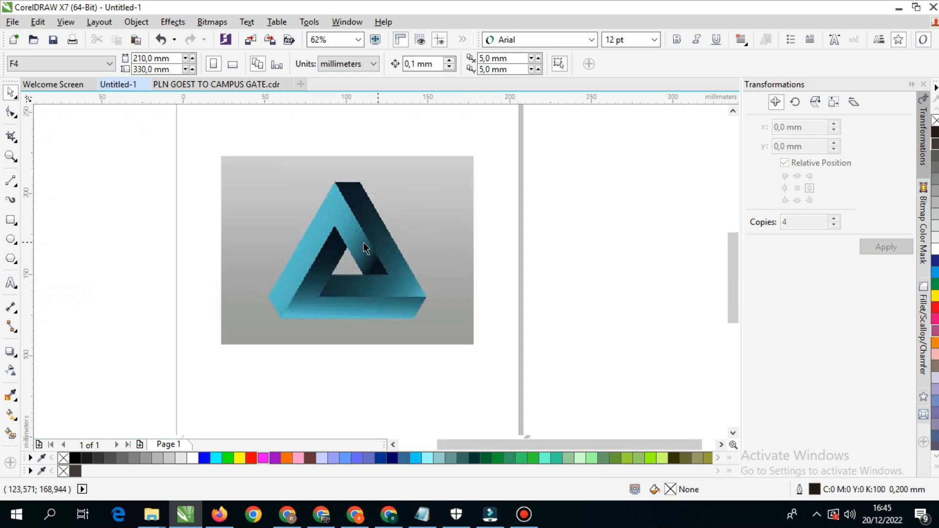
drag(316, 259, 338, 257)
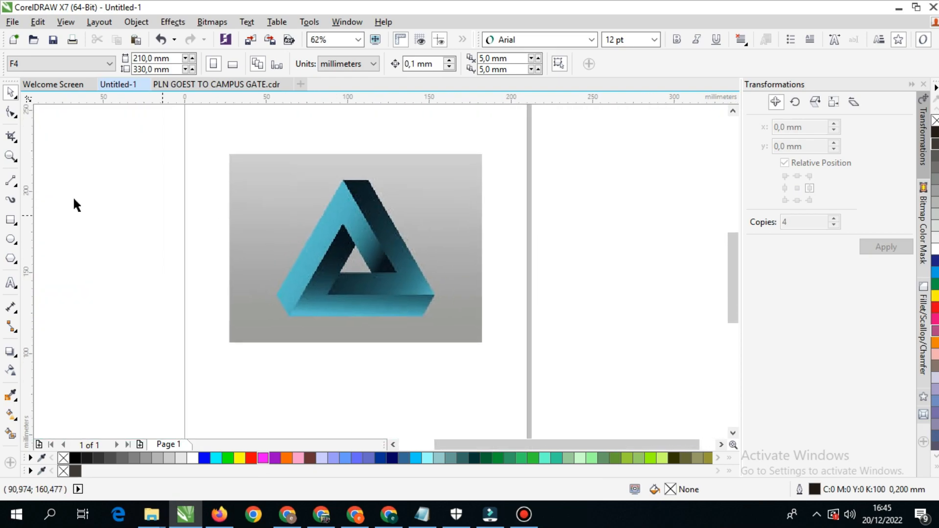
click(11, 181)
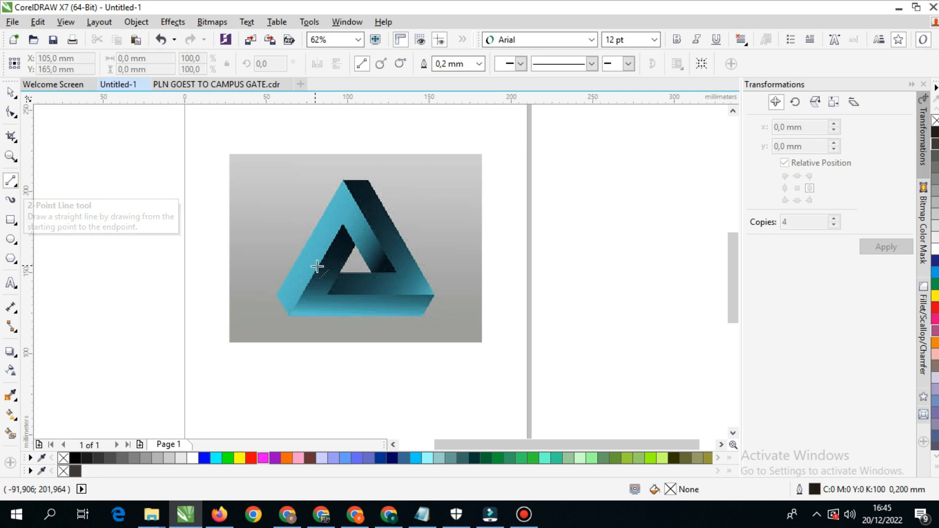
drag(346, 280, 299, 260)
drag(378, 298, 436, 297)
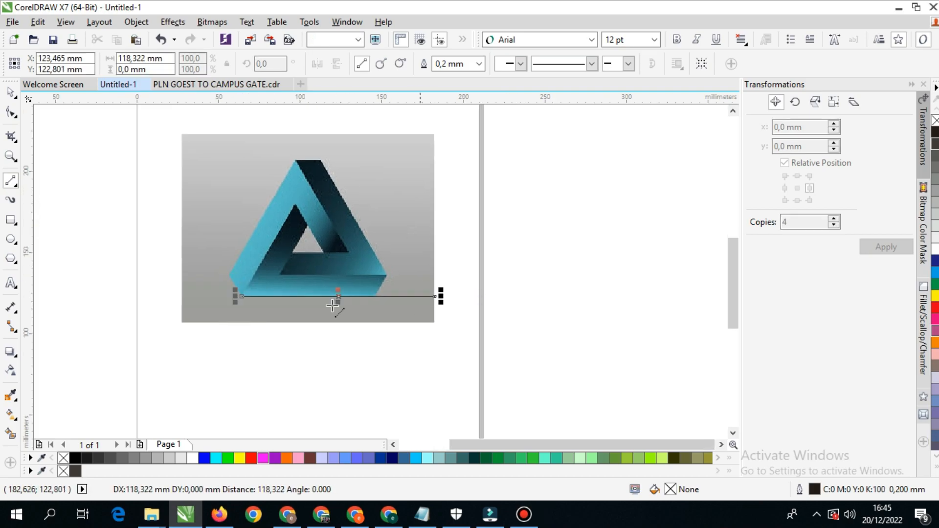
- Shift the line sideways so it extends past both ends of the triangle's bottom edge
click(15, 98)
scroll(263, 300, up, 2)
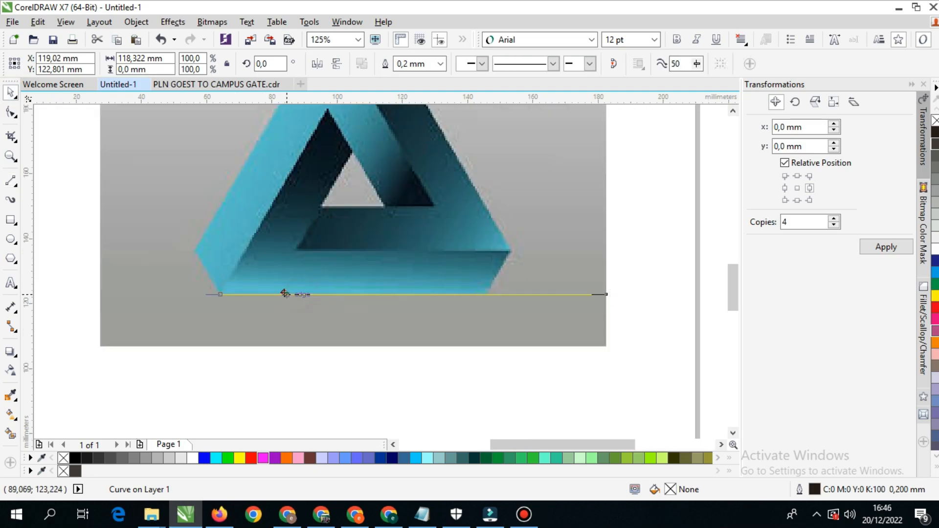
drag(269, 292, 268, 292)
scroll(379, 308, up, 1)
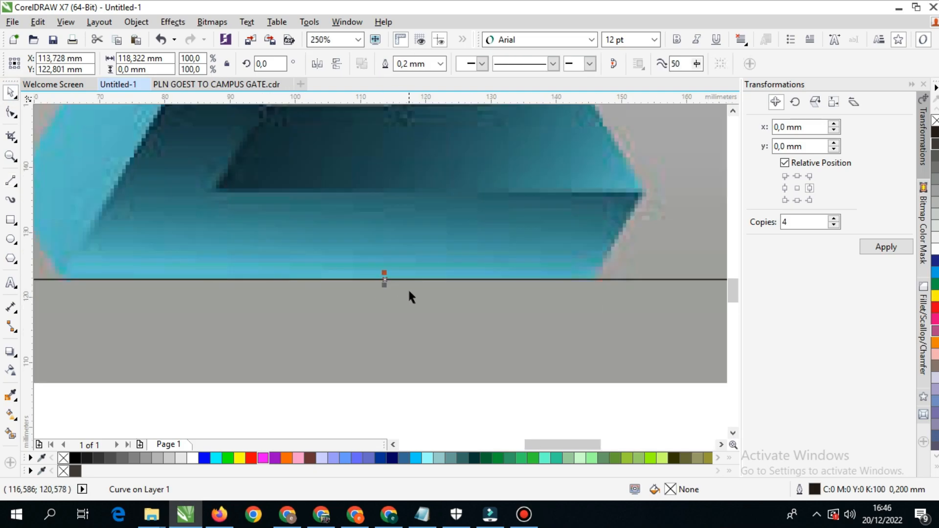
- Duplicate the horizontal line upward twice, about 13 mm apart, along the upper edges of the triangle's two lower bands
scroll(410, 296, down, 1)
drag(410, 285, 416, 212)
key(ctrl+z)
key(ctrl+r)
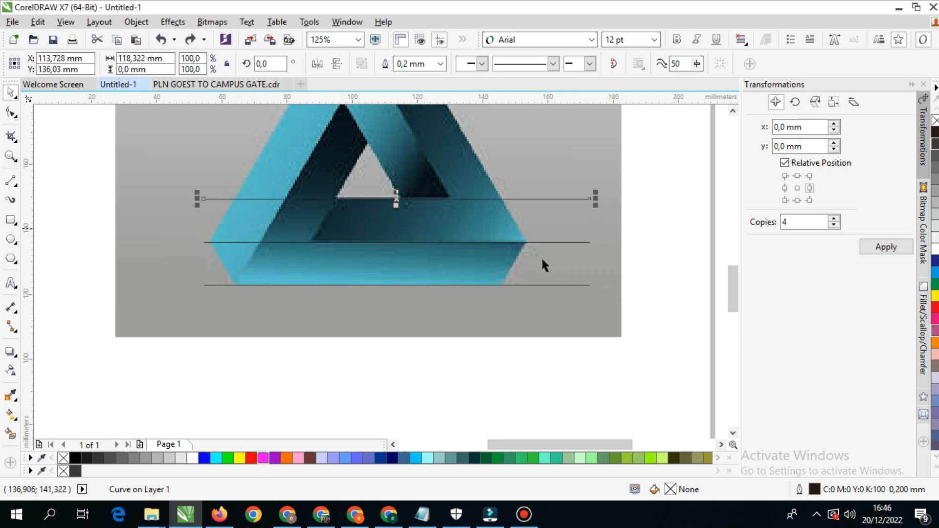
- Select the three horizontal lines and set their outline colour to red
drag(582, 261, 520, 282)
drag(605, 183, 138, 313)
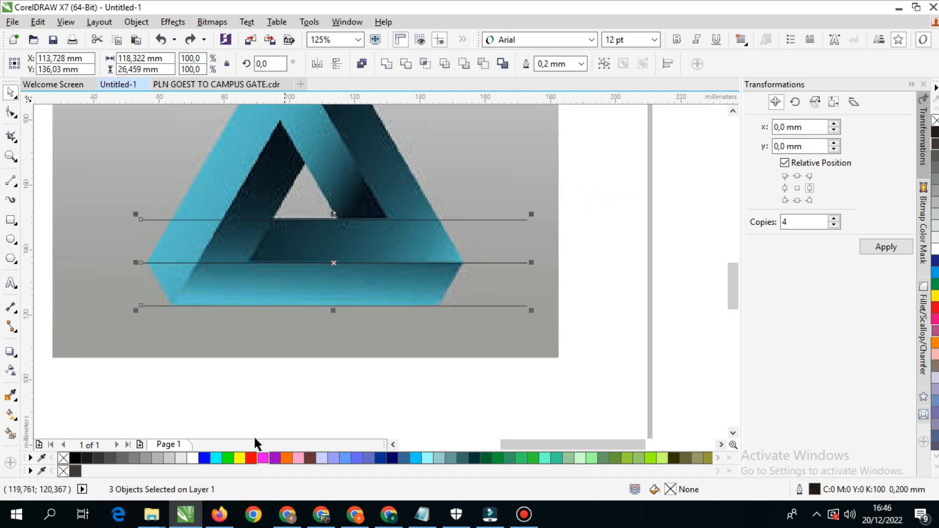
right_click(251, 458)
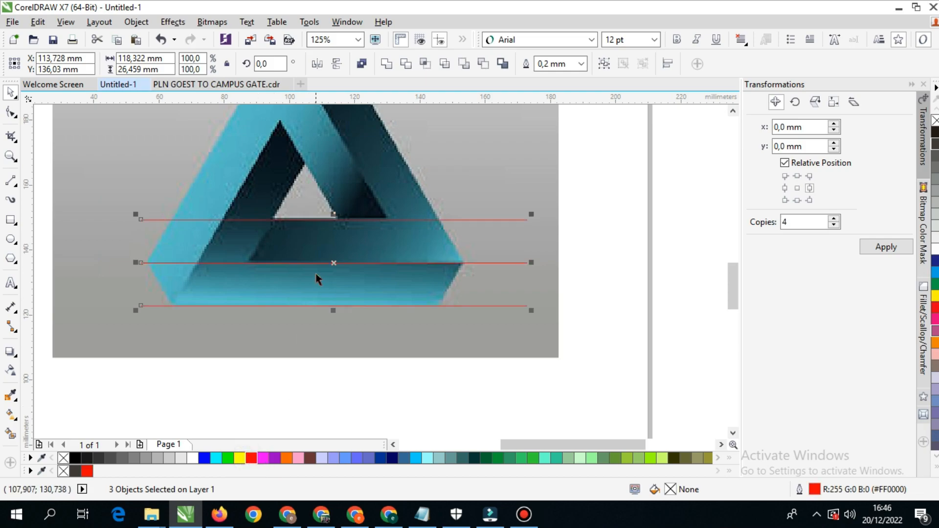
scroll(342, 279, up, 2)
scroll(389, 280, down, 2)
right_click(287, 460)
key(ctrl+z)
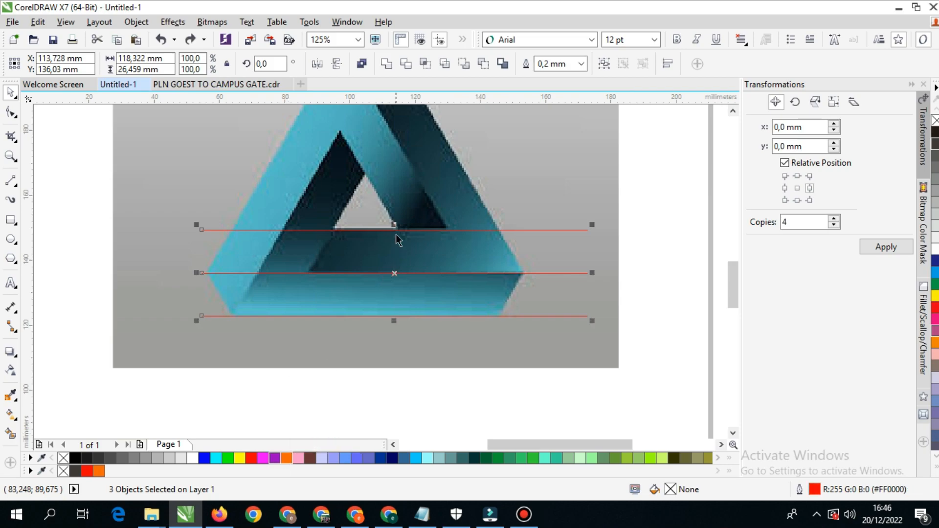
- Group the three red horizontal lines
drag(396, 230, 403, 187)
key(ctrl+z)
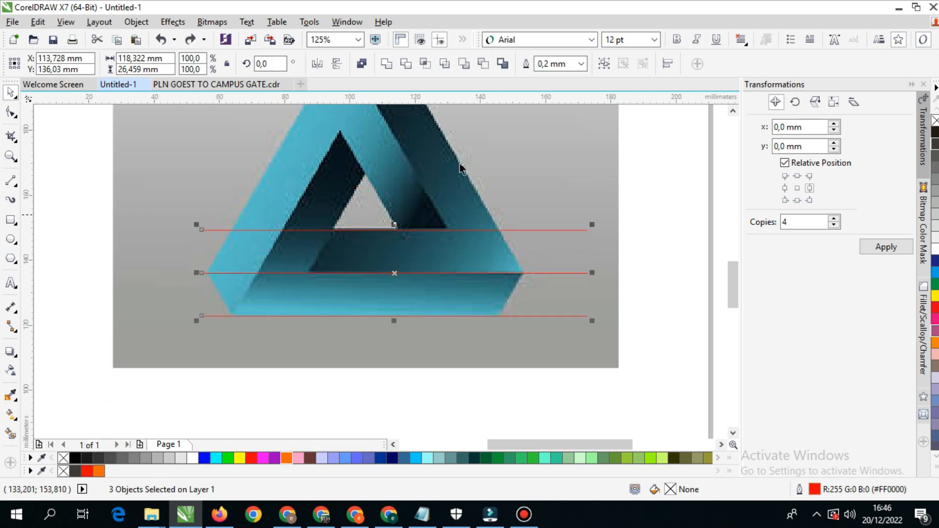
click(604, 63)
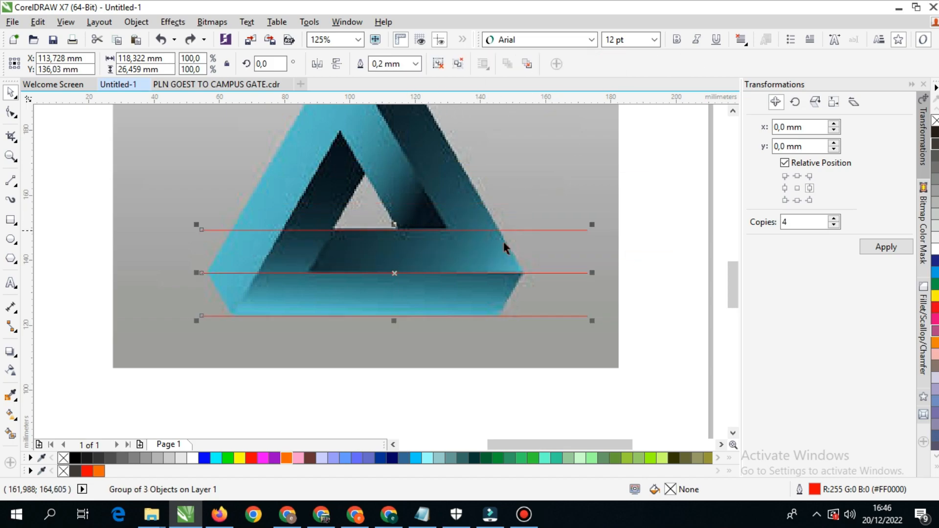
- Create a copy of the red line group rotated to 300° about its centre
scroll(493, 239, down, 2)
click(492, 231)
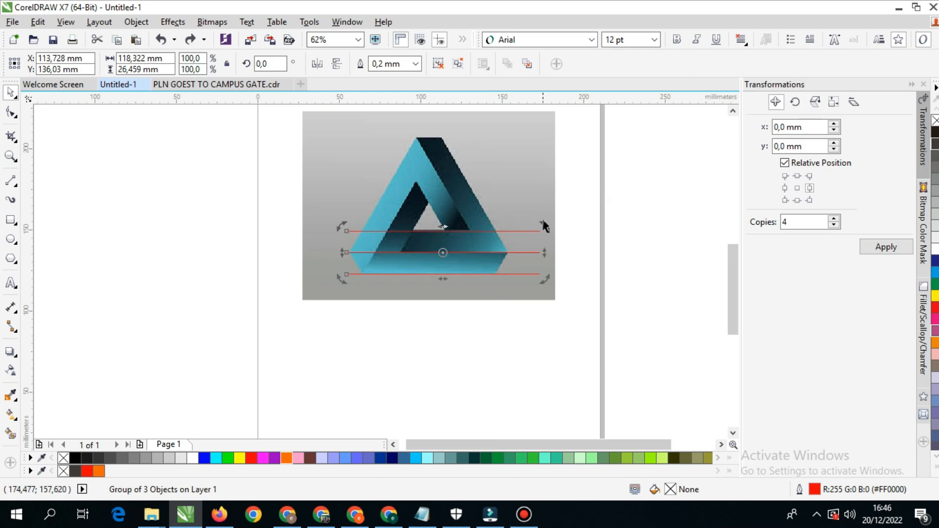
drag(543, 226, 506, 320)
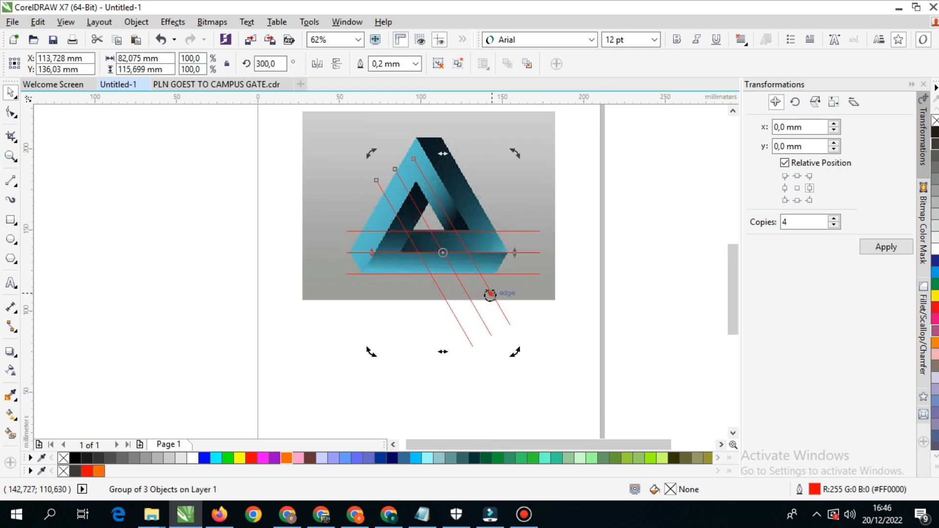
- Move the rotated line group so its outermost line follows the triangle's outer right edge
click(437, 201)
drag(437, 201, 541, 167)
scroll(550, 192, up, 2)
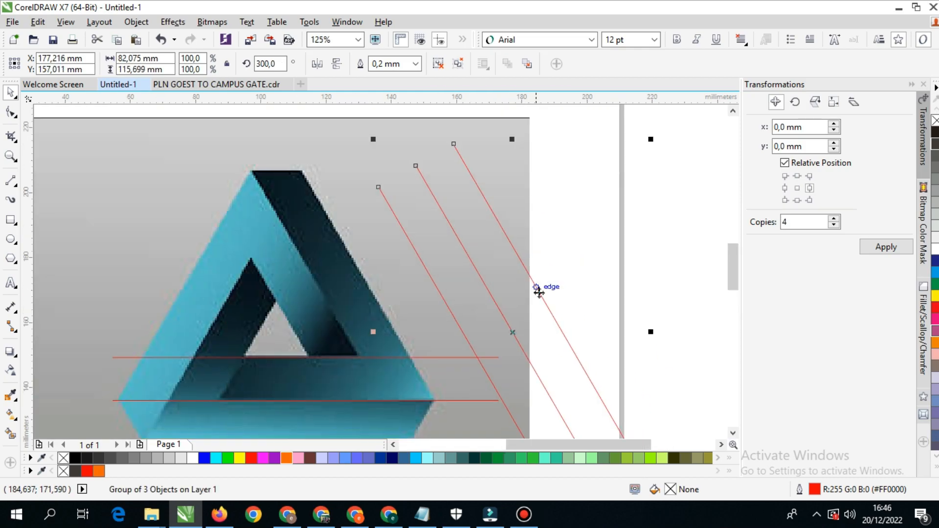
drag(536, 287, 354, 256)
scroll(428, 369, up, 4)
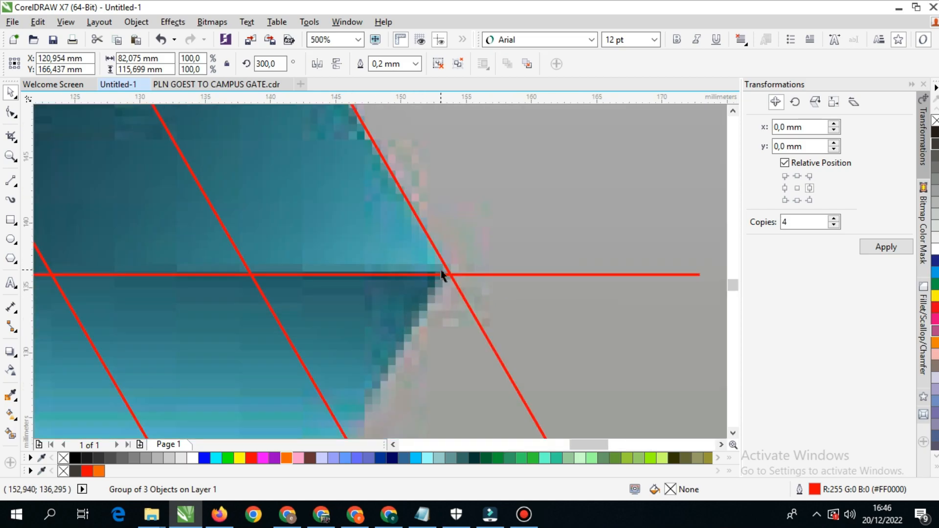
- Place a copy of the slanted line group about 118 mm to the right and mirror it horizontally
scroll(440, 277, down, 6)
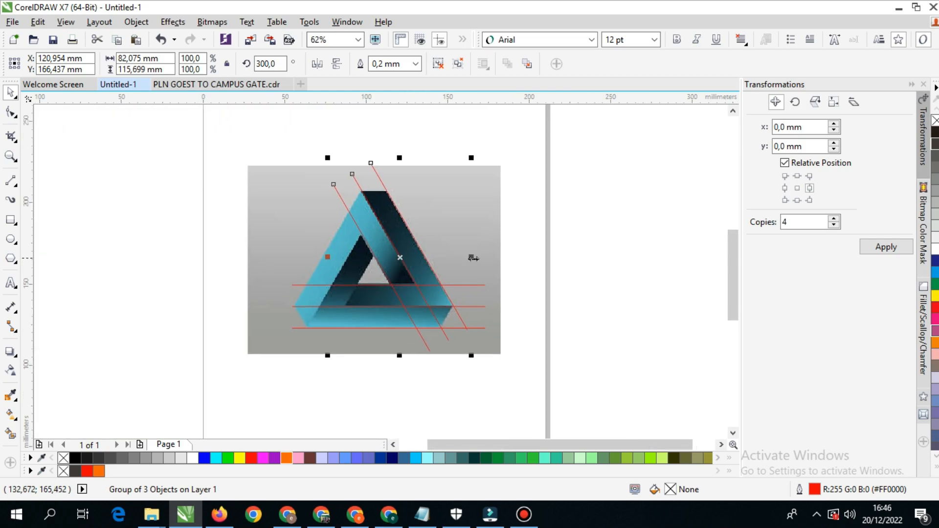
drag(465, 259, 590, 228)
click(316, 63)
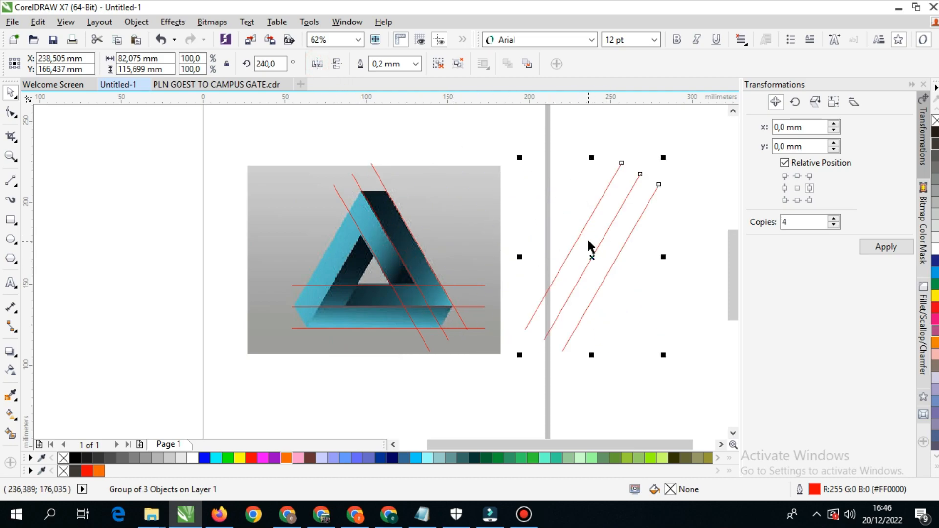
- Move the mirrored line group onto the triangle so its lines follow the edges of the left arm
drag(604, 203, 455, 183)
scroll(392, 191, up, 1)
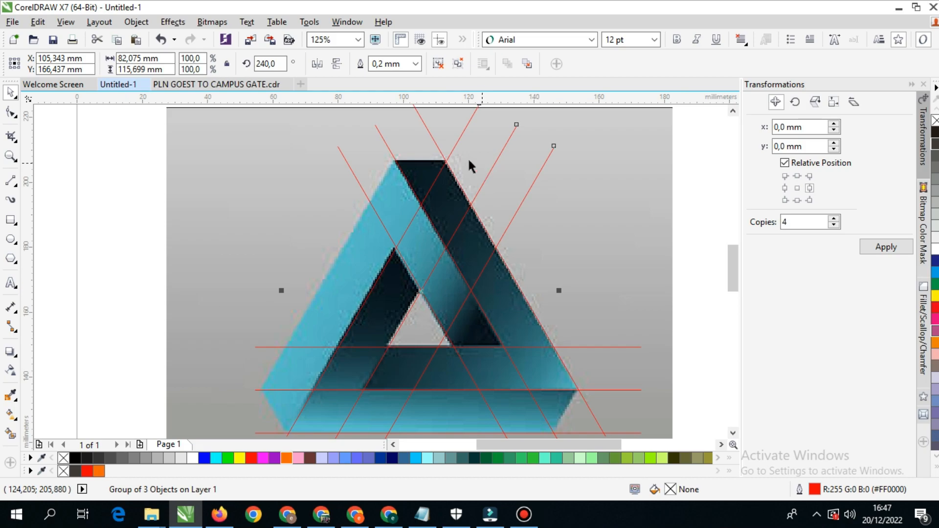
drag(447, 160, 395, 161)
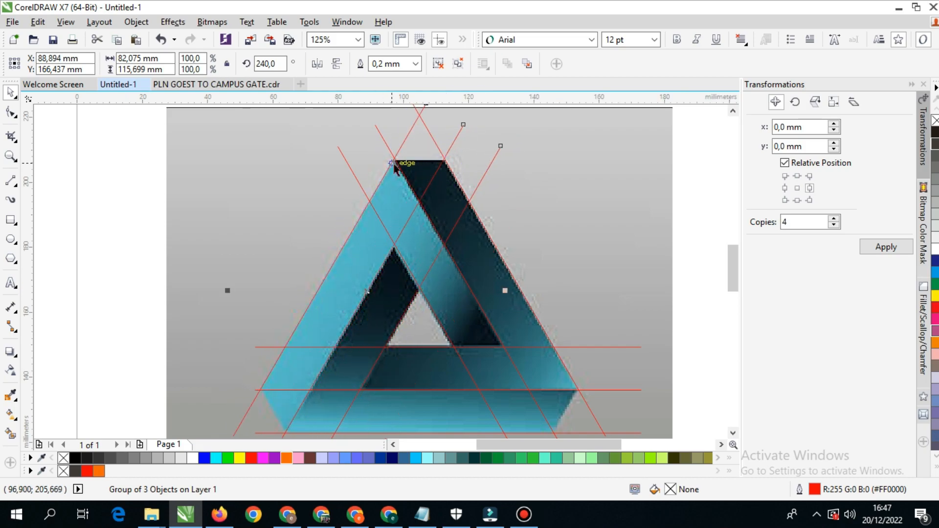
scroll(395, 167, up, 5)
drag(391, 126, 400, 128)
- Shift the horizontal line group to the left so it spans the triangle's base evenly
scroll(413, 225, down, 5)
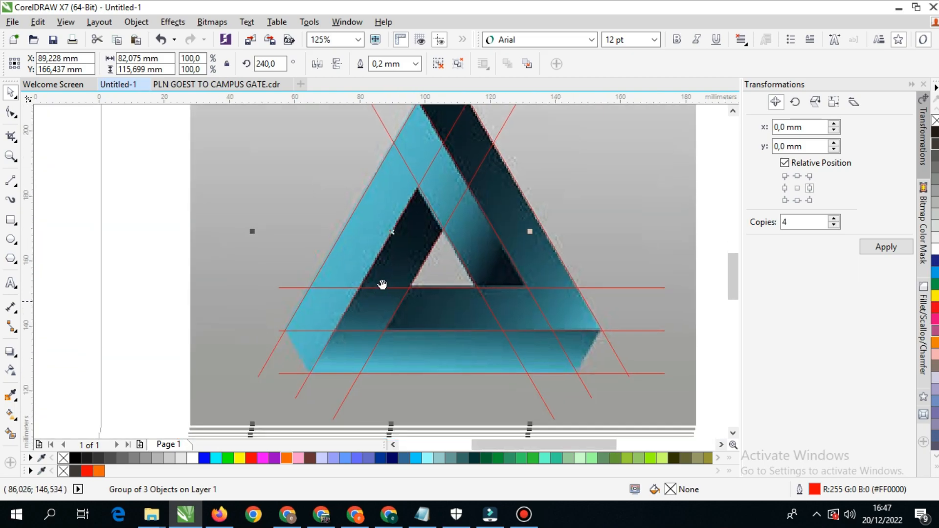
drag(406, 220, 379, 288)
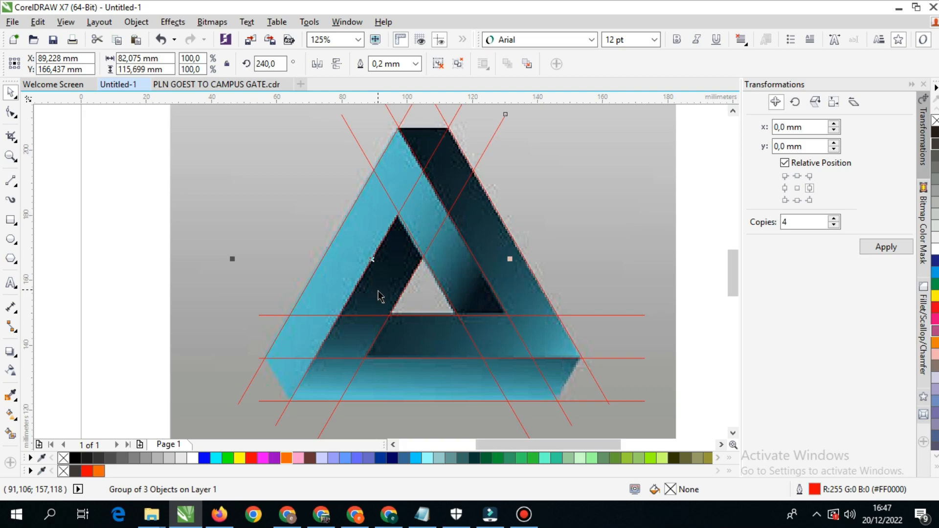
drag(557, 322, 525, 306)
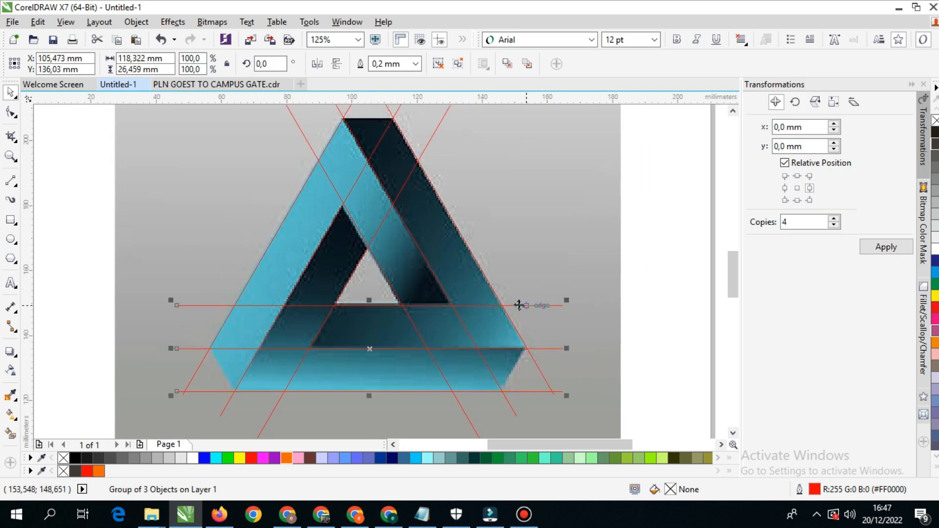
scroll(379, 302, down, 2)
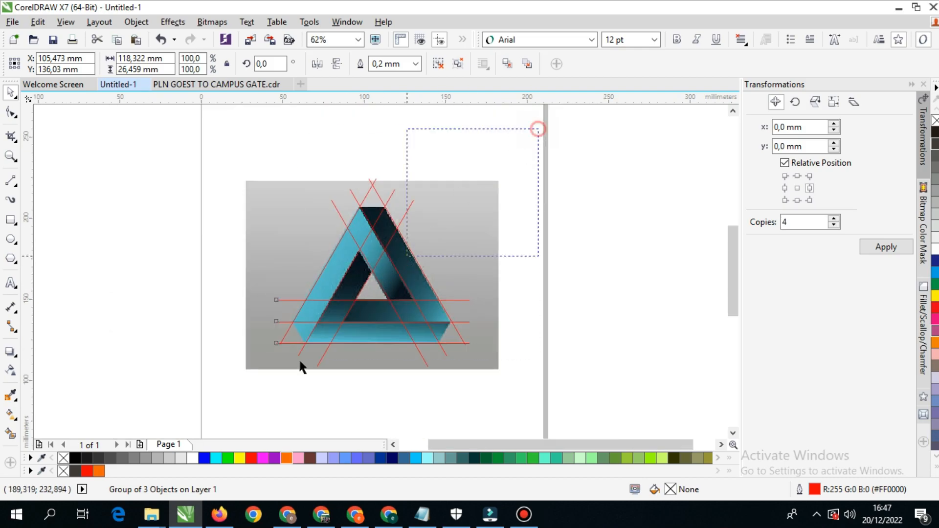
key(ctrl+a)
drag(372, 270, 612, 271)
scroll(623, 301, up, 2)
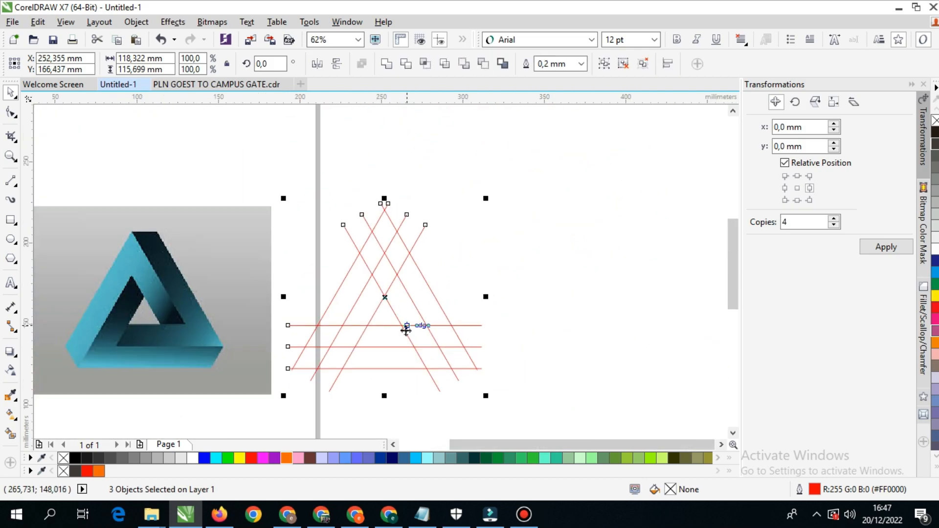
key(ctrl+z)
scroll(404, 321, up, 2)
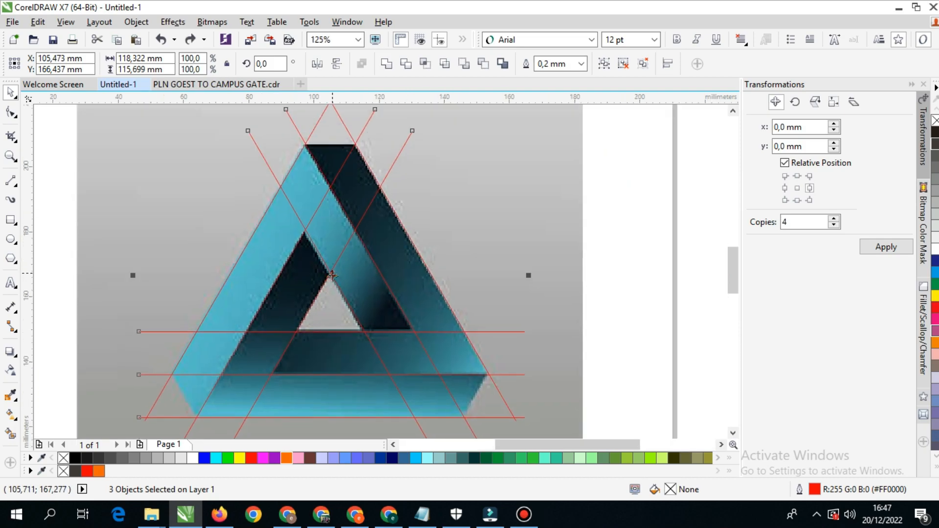
drag(361, 236, 358, 306)
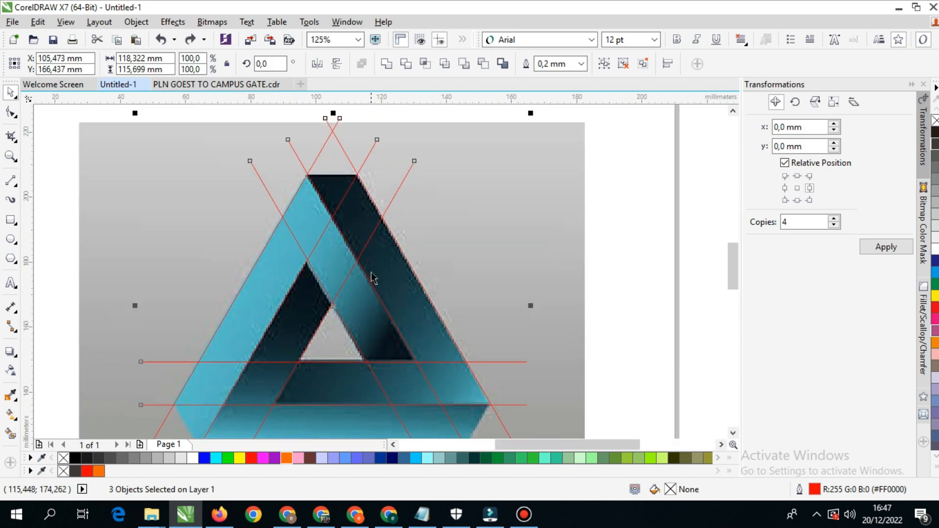
scroll(335, 334, down, 1)
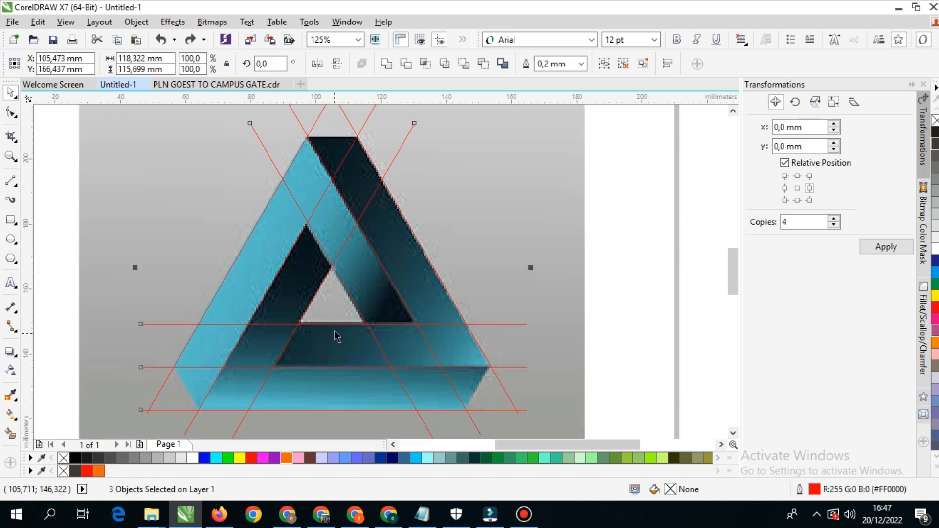
- Draw a straight line closing the base's right end, from the middle horizontal guide's outer intersection to the lowest guide, about 7.6 by 13.2 mm
click(10, 185)
scroll(480, 403, up, 5)
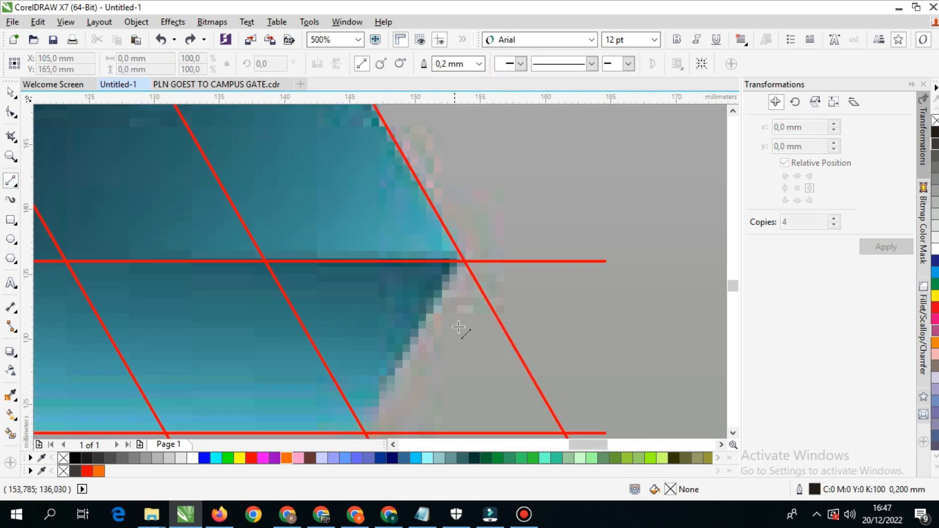
scroll(459, 327, down, 2)
drag(465, 177, 366, 350)
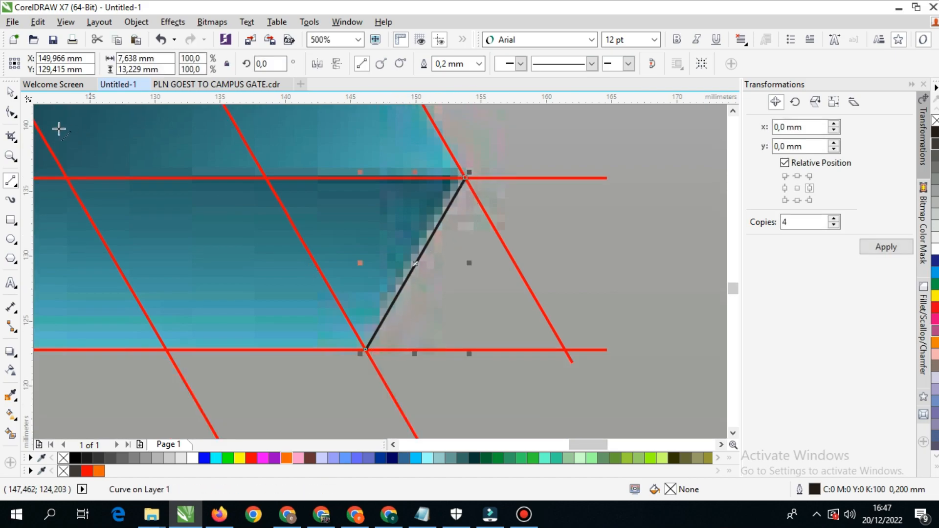
- Extend both end nodes of the new slanted line slightly past the guide lines, making it about 8.7 by 15.1 mm
click(10, 112)
scroll(410, 209, down, 3)
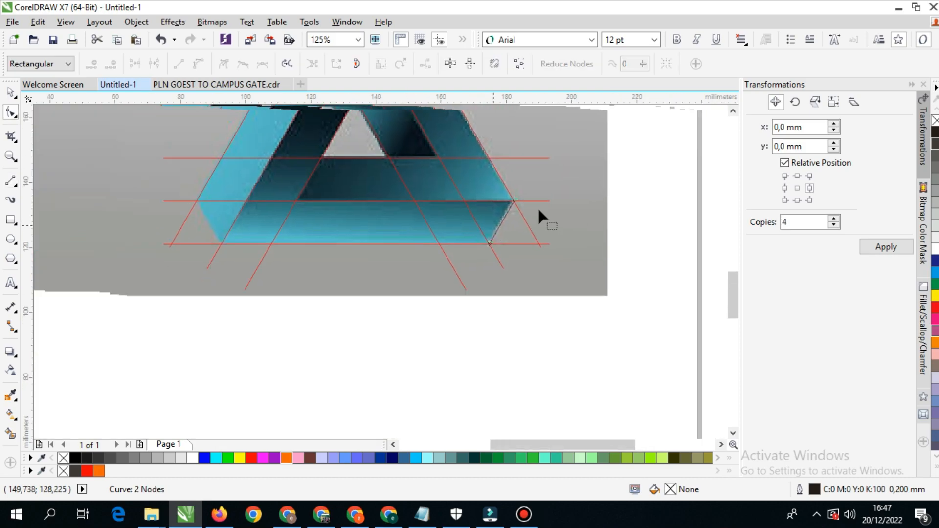
scroll(538, 207, up, 4)
drag(491, 177, 501, 164)
scroll(501, 164, down, 4)
scroll(475, 238, up, 4)
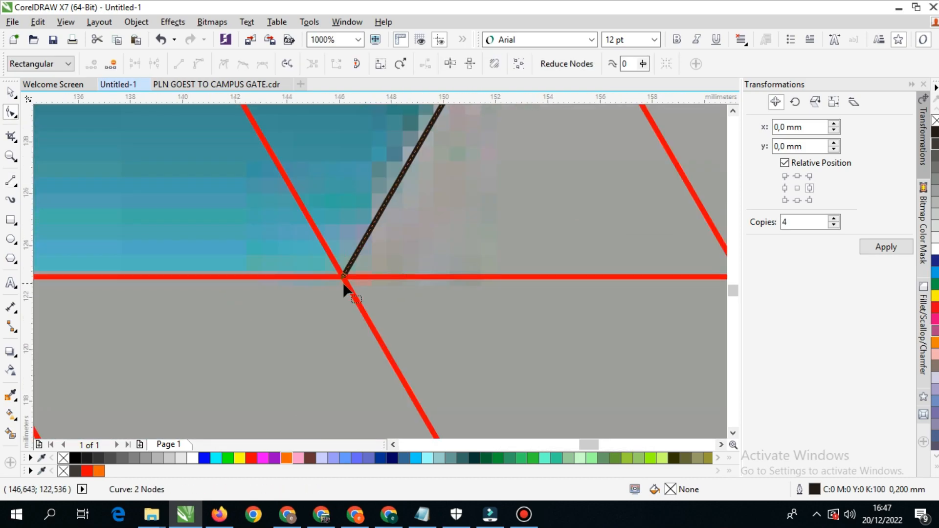
drag(342, 274, 324, 311)
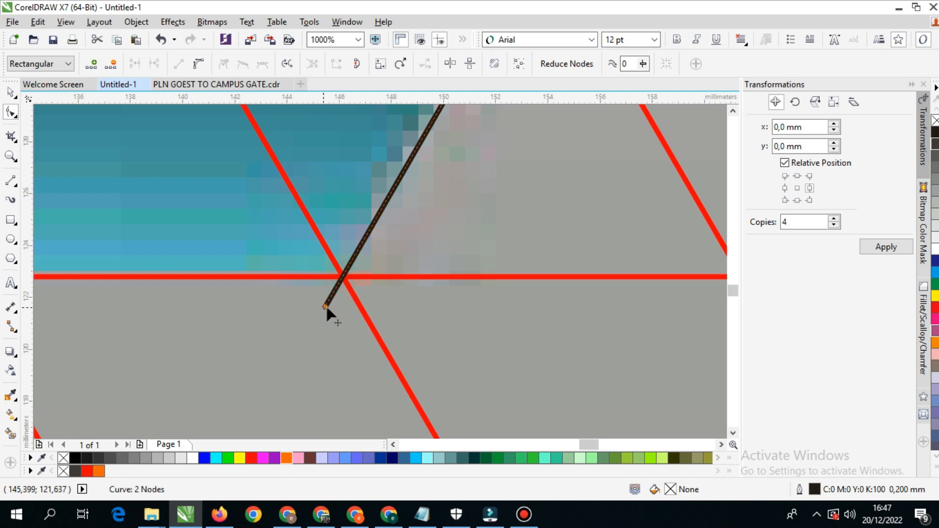
scroll(336, 257, down, 2)
drag(336, 258, 446, 266)
click(8, 92)
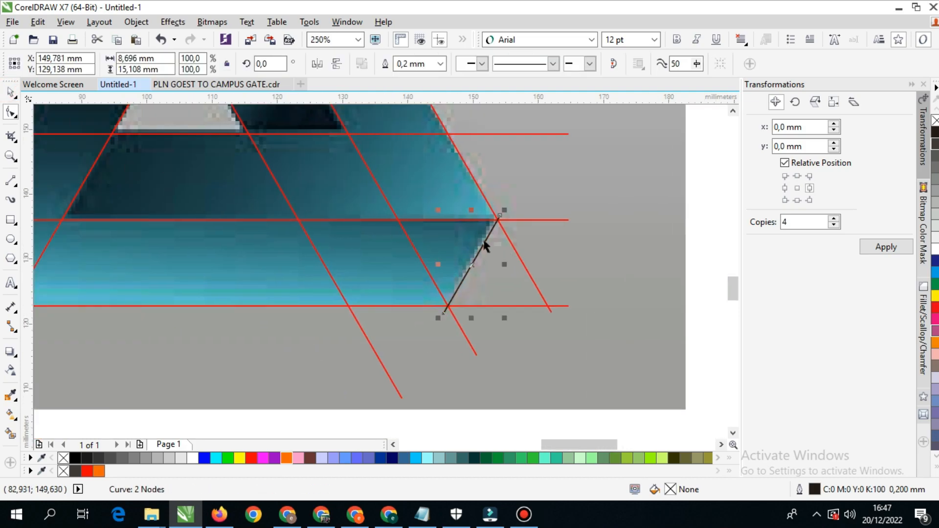
- Copy the short slanted line to the base's left end, mirror it horizontally and place it along the left corner's edge
scroll(499, 218, up, 2)
scroll(482, 230, down, 3)
drag(456, 258, 119, 257)
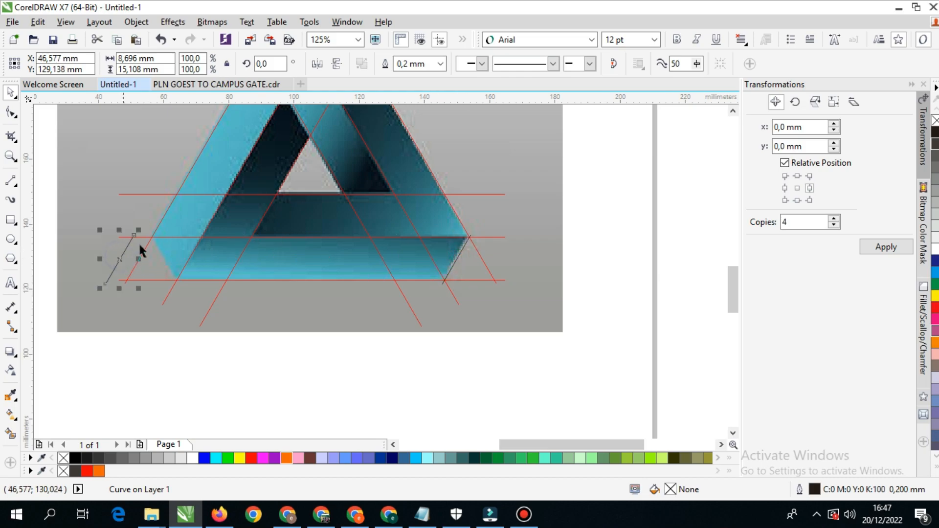
scroll(133, 266, up, 3)
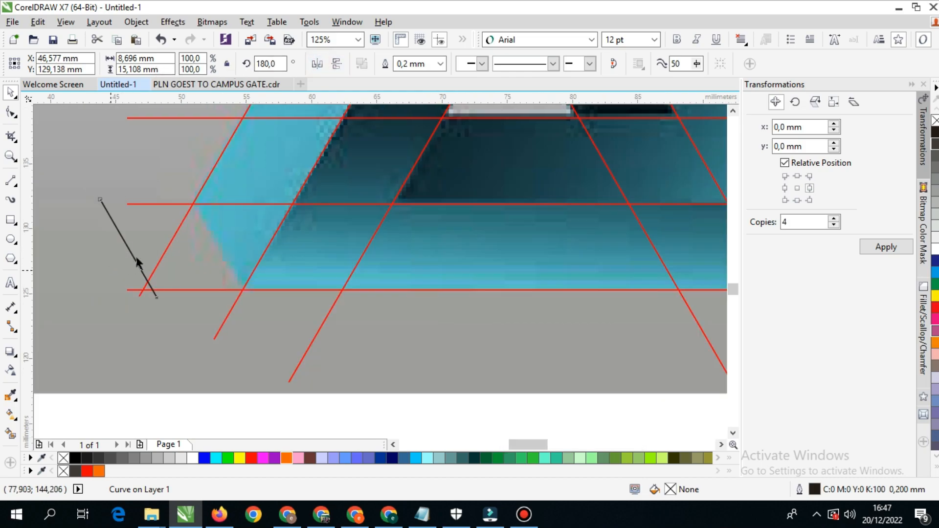
drag(149, 247, 324, 244)
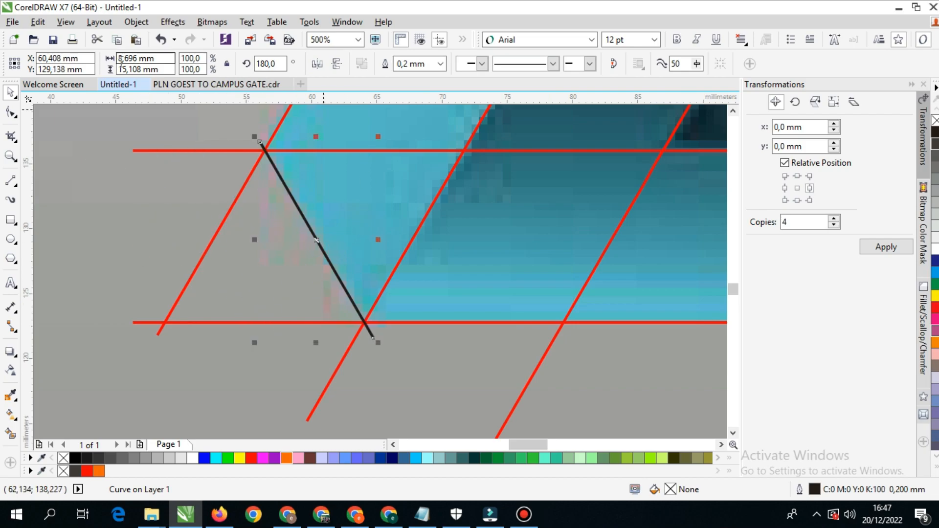
- Switch to Wireframe view and shift the left end line so it passes exactly through the guide intersections
click(66, 22)
click(95, 56)
scroll(259, 160, up, 3)
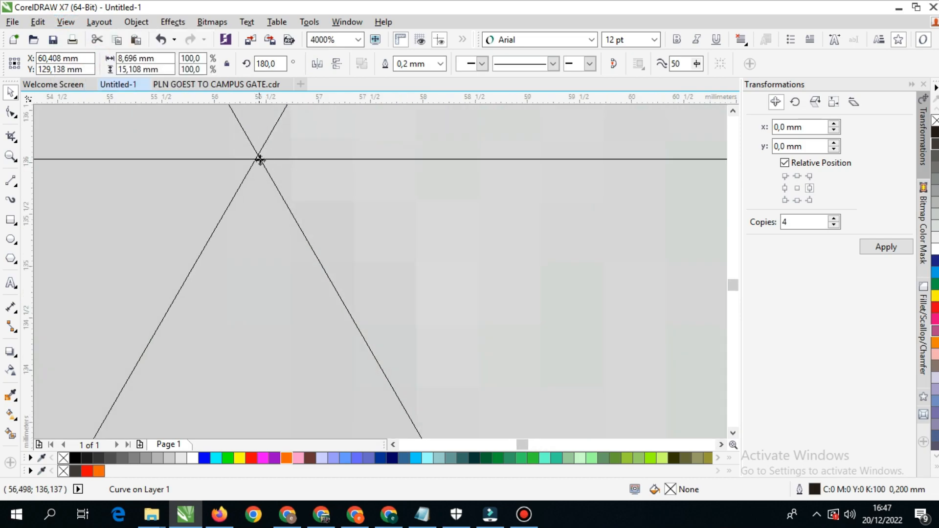
drag(260, 158, 256, 159)
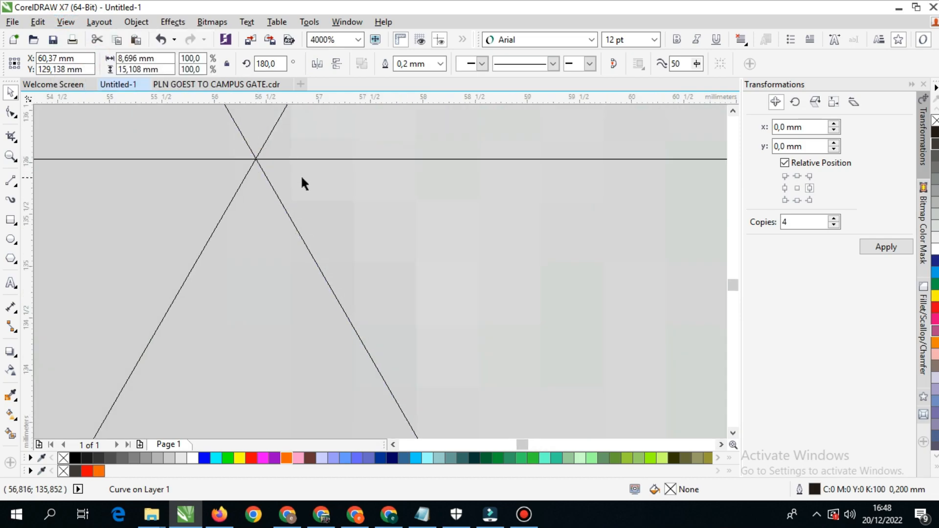
scroll(356, 270, down, 3)
scroll(396, 357, up, 1)
scroll(386, 310, up, 3)
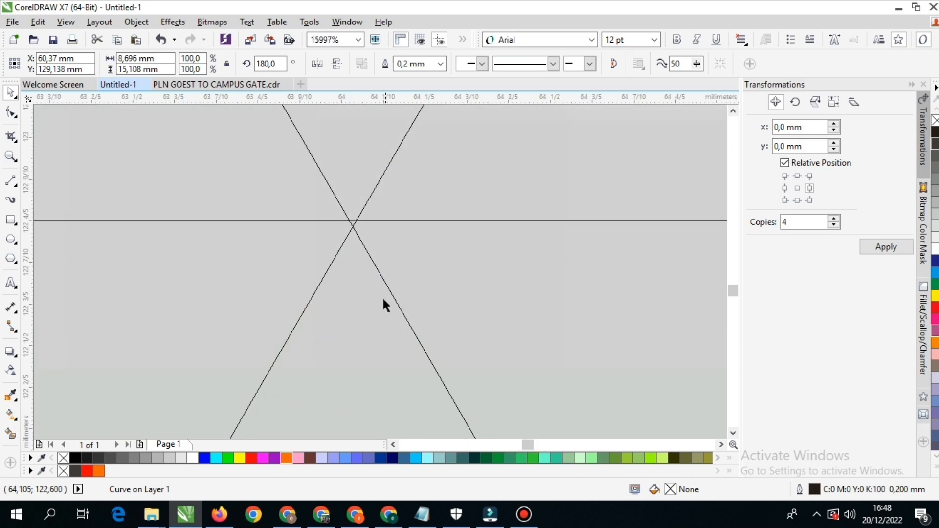
scroll(372, 258, down, 7)
- Shift the right end line slightly so it meets the guide intersection at the triangle's right corner
drag(476, 220, 385, 235)
scroll(551, 228, up, 3)
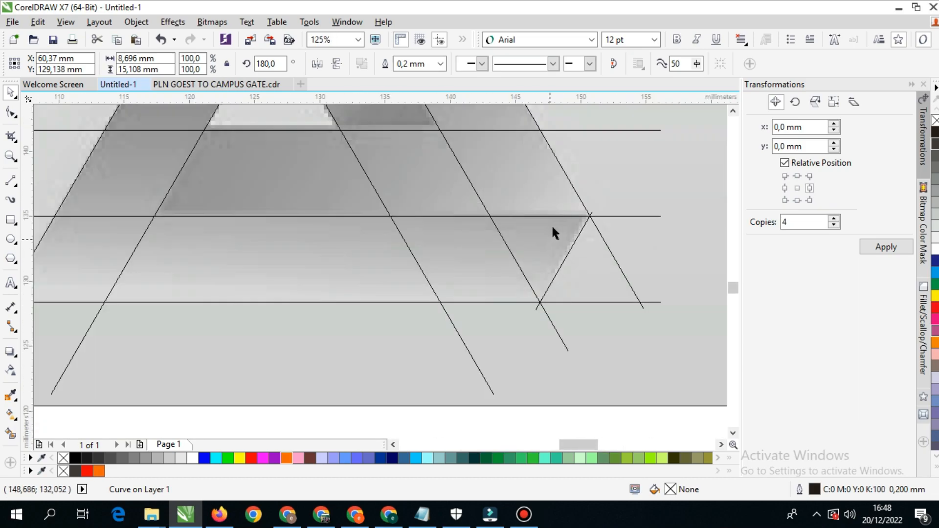
scroll(597, 189, up, 2)
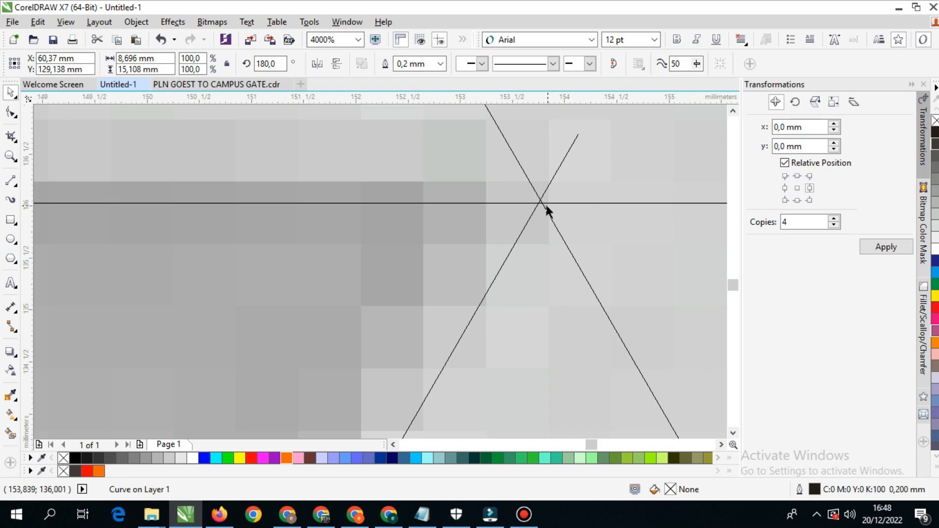
scroll(545, 203, up, 3)
drag(532, 166, 556, 177)
scroll(540, 198, down, 1)
scroll(471, 342, down, 5)
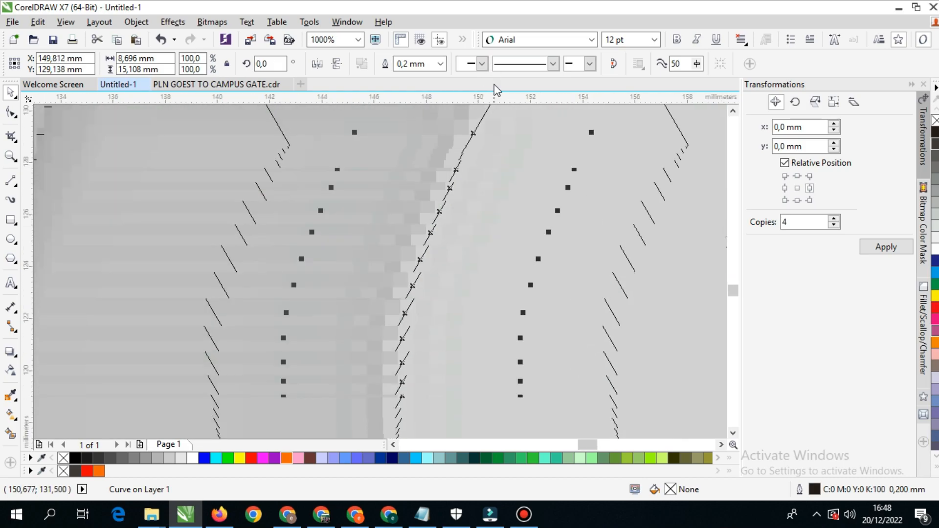
- Fine-tune the right end line's position against the intersection on the lowest horizontal guide
scroll(381, 313, up, 2)
scroll(367, 288, down, 1)
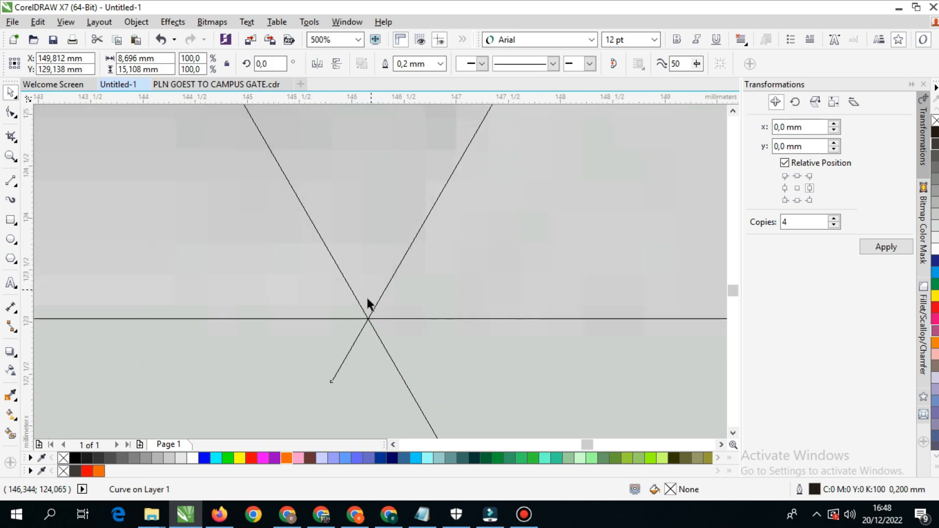
scroll(371, 344, up, 4)
drag(416, 172, 421, 221)
scroll(419, 184, down, 6)
scroll(418, 187, down, 3)
scroll(398, 201, up, 1)
drag(420, 149, 425, 270)
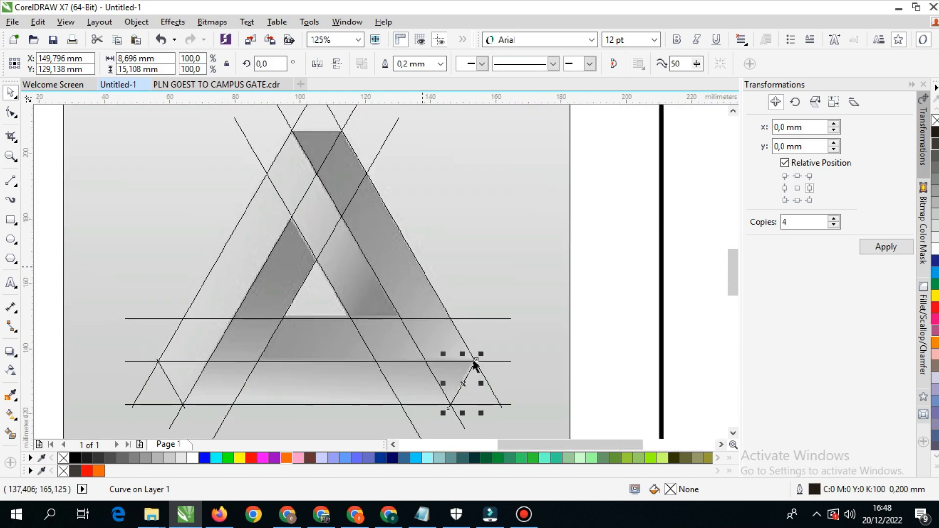
- Draw a horizontal line about 19 mm long across the triangle's flat top and switch to Enhanced view
click(7, 181)
scroll(292, 130, up, 3)
mouse_move(304, 142)
mouse_down()
mouse_move(194, 229)
mouse_move(148, 185)
mouse_move(628, 179)
mouse_up()
click(10, 91)
scroll(421, 186, down, 5)
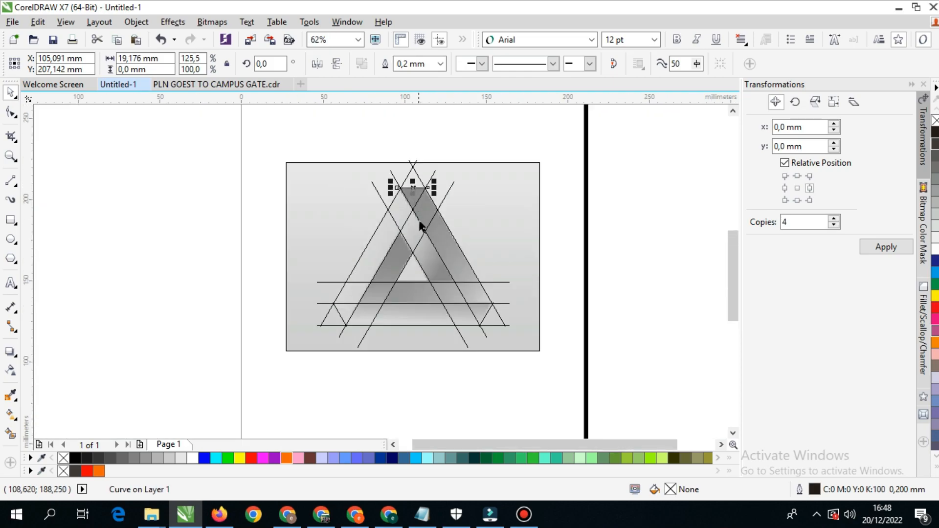
click(65, 22)
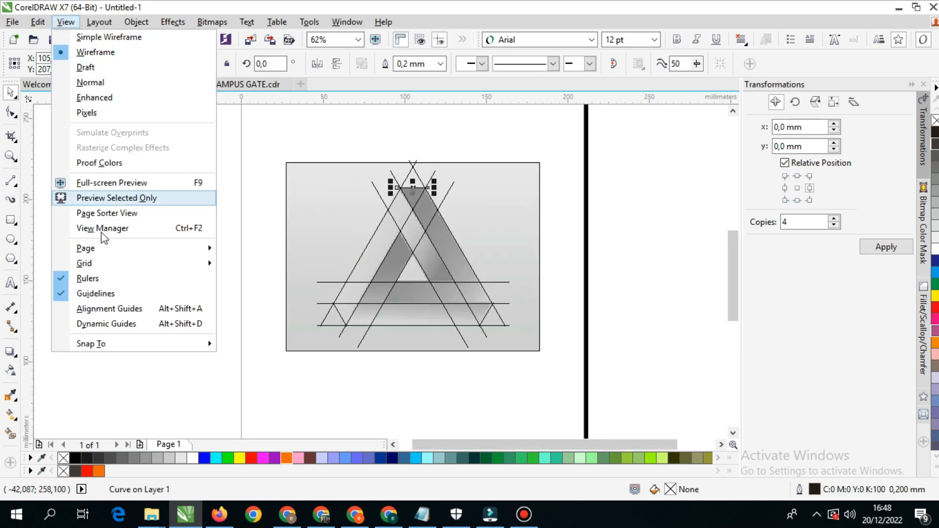
click(113, 99)
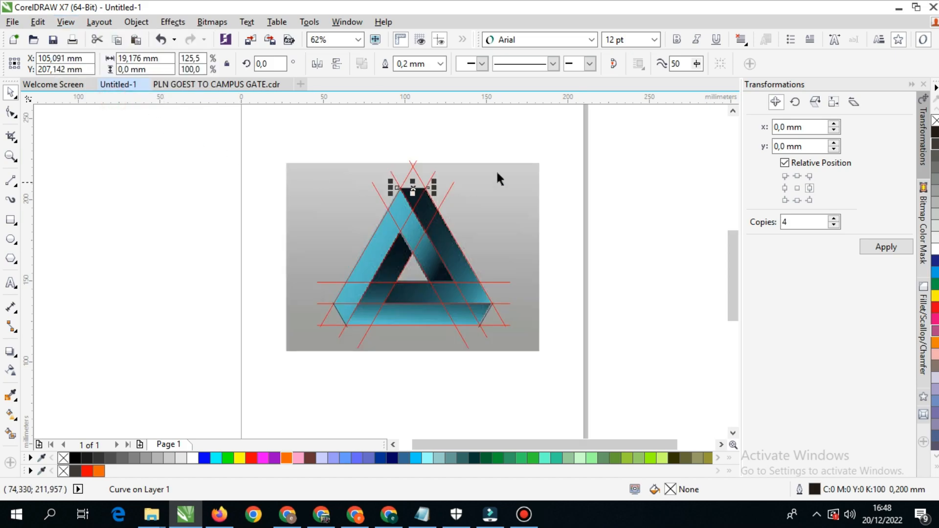
- Move all the guide and end lines about 172 mm to the right, clear of the reference image
click(567, 149)
click(402, 292)
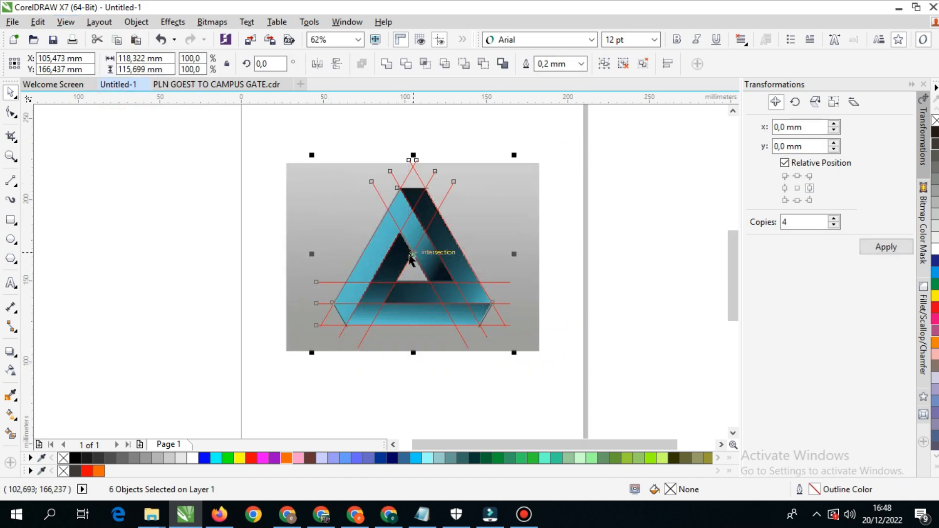
drag(414, 254, 179, 243)
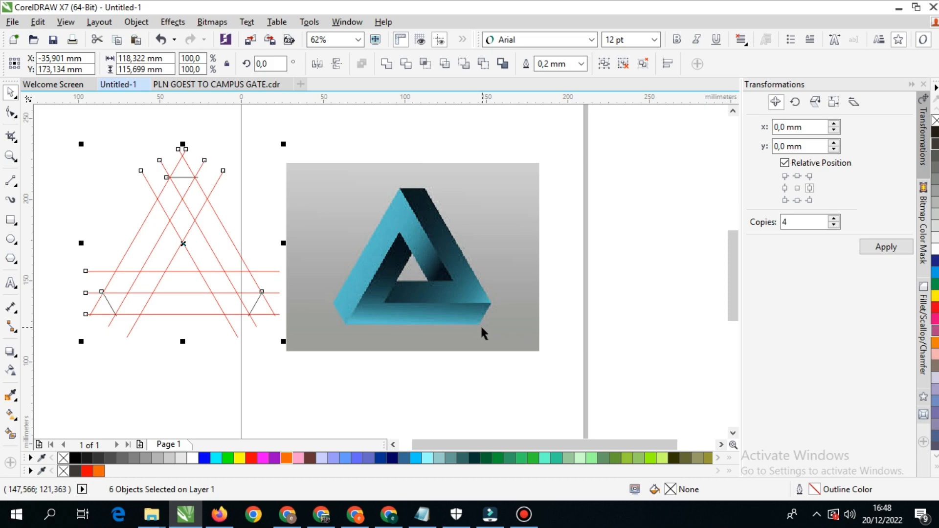
key(ctrl+z)
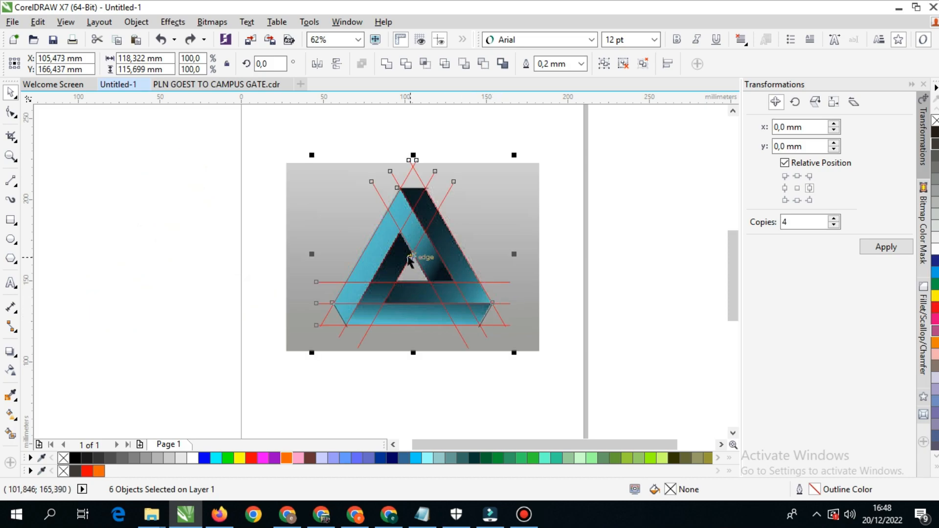
drag(413, 257, 514, 240)
drag(540, 235, 505, 228)
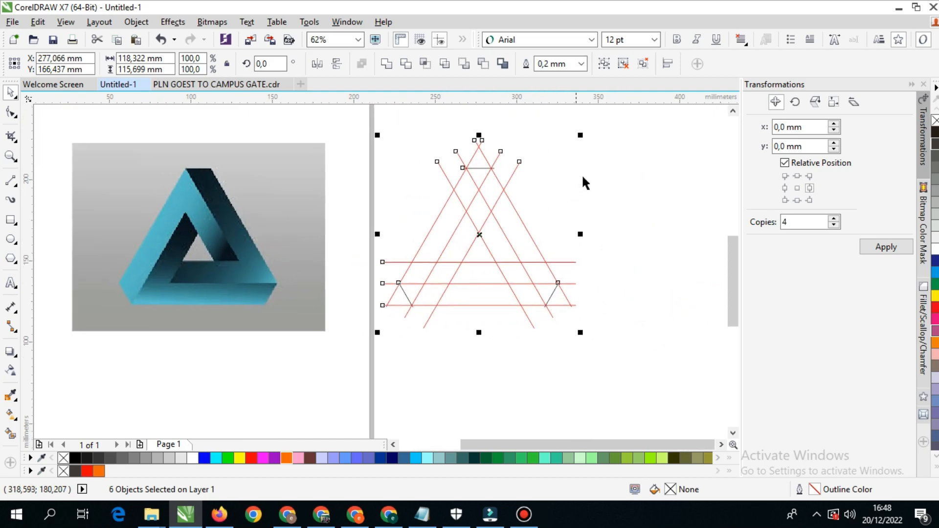
- Select the complete line construction beside the page and group it into one object
click(582, 175)
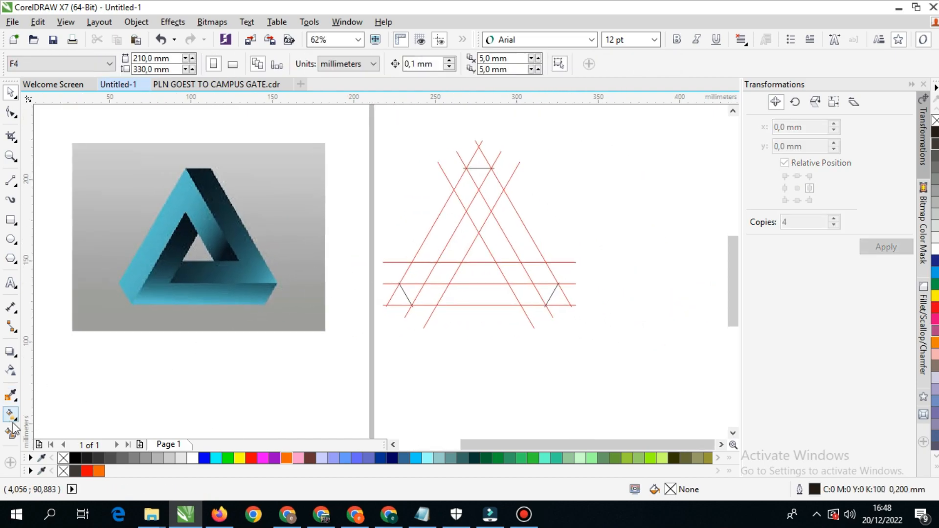
drag(611, 116, 365, 347)
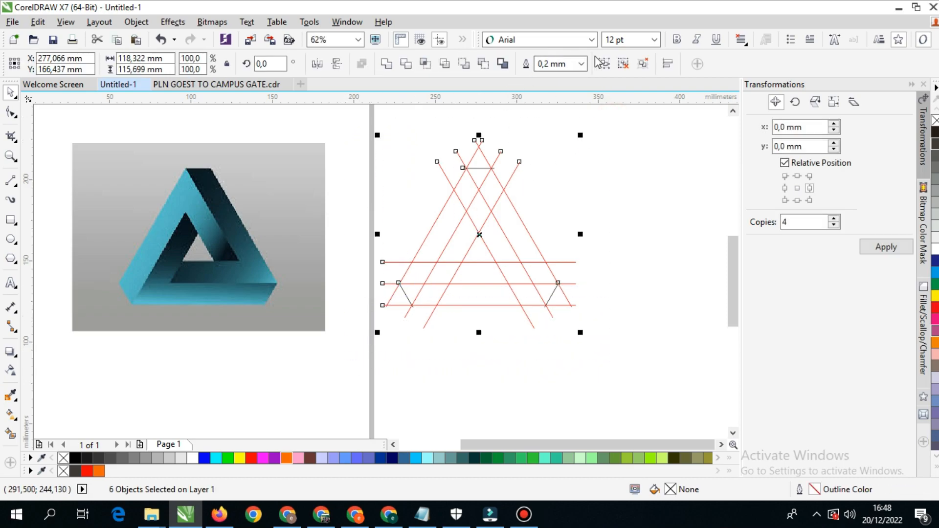
click(606, 64)
drag(487, 219, 578, 201)
key(ctrl+z)
click(618, 189)
click(492, 207)
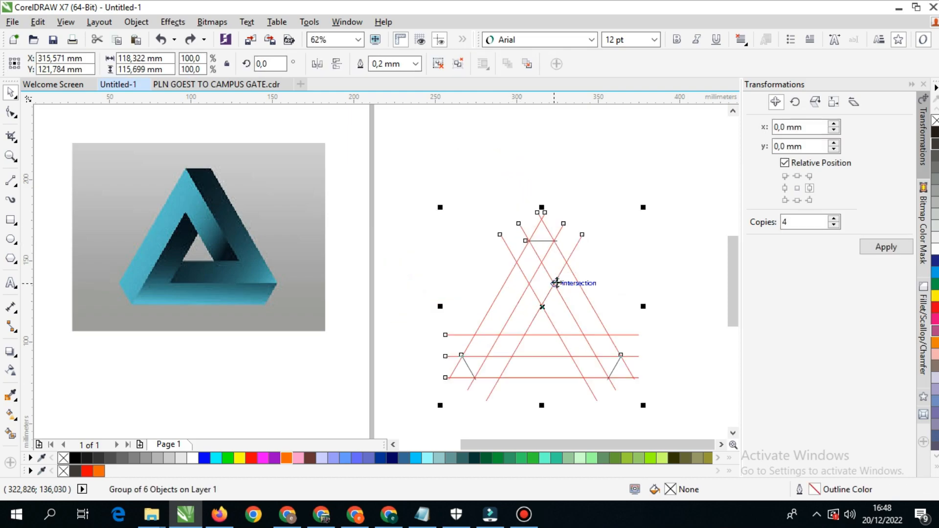
click(607, 221)
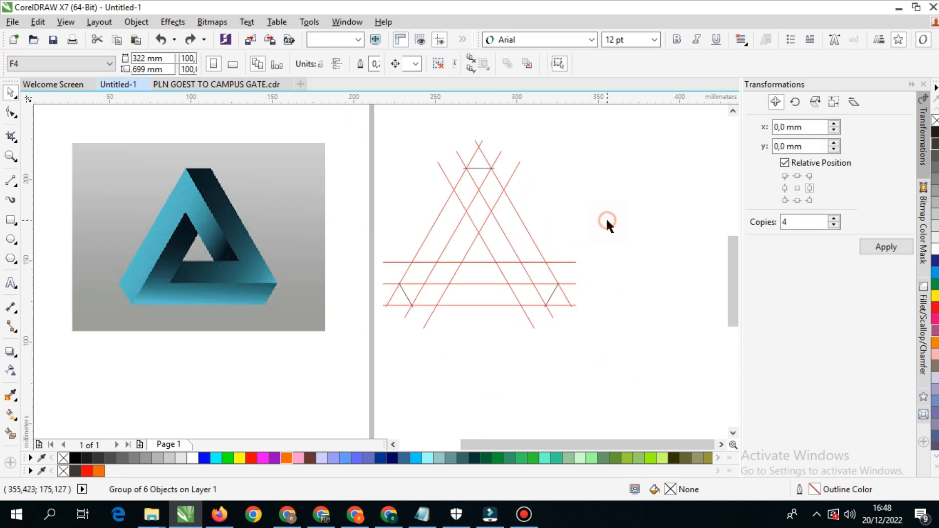
- Smart-fill the four sections of the triangle's left outer arm, from its lower tip to the apex, in blue-grey
click(10, 432)
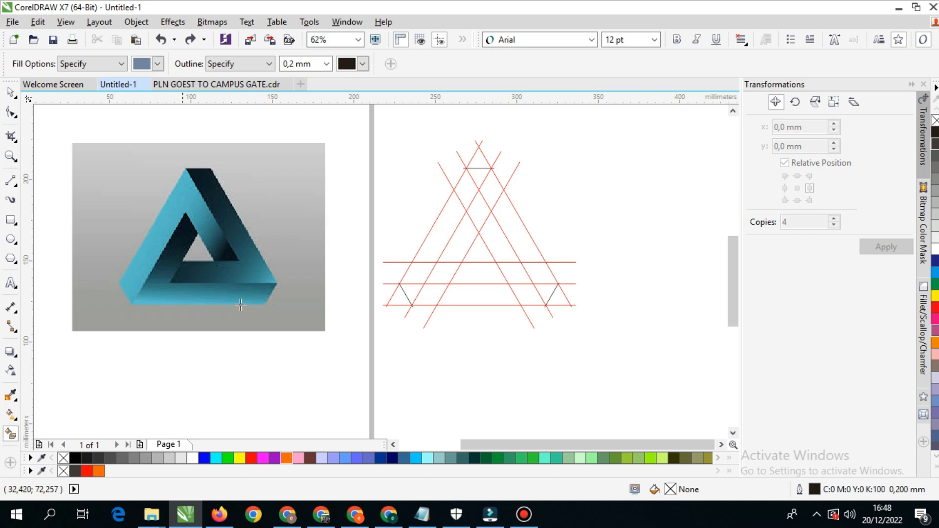
click(414, 291)
click(419, 273)
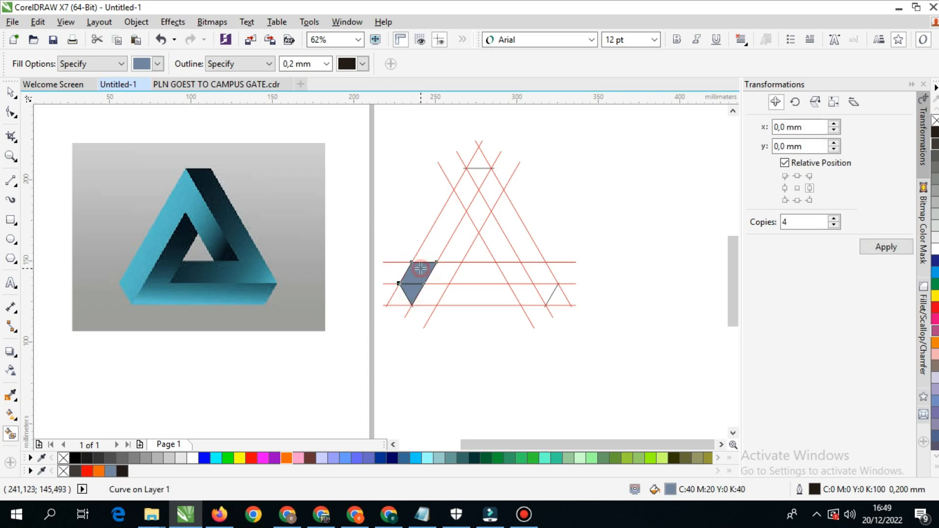
click(434, 237)
click(464, 185)
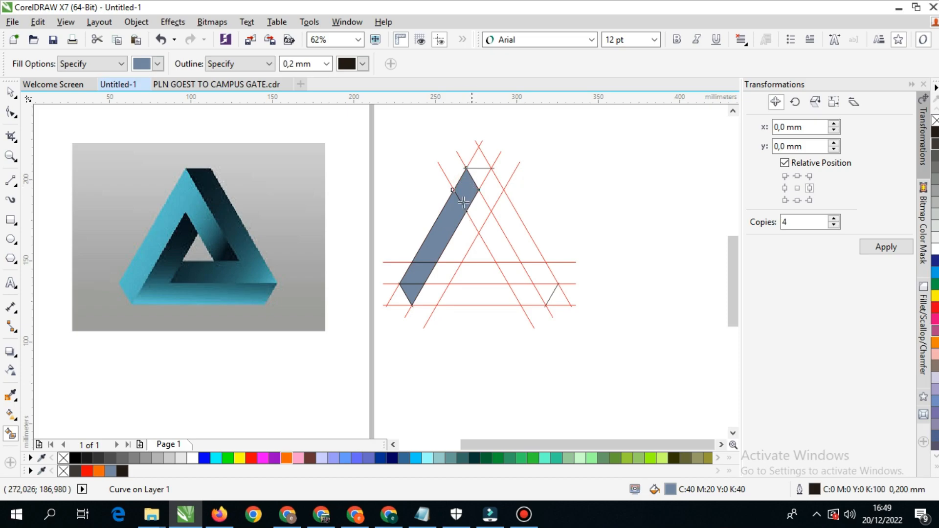
- Smart-fill the two sections of the inner right strip and the two upper sections of the inner left strip
click(482, 210)
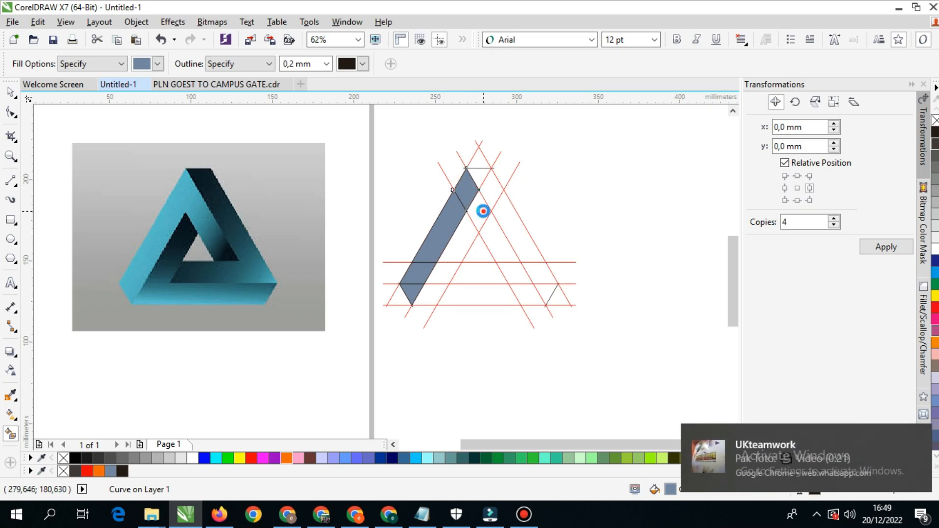
click(494, 237)
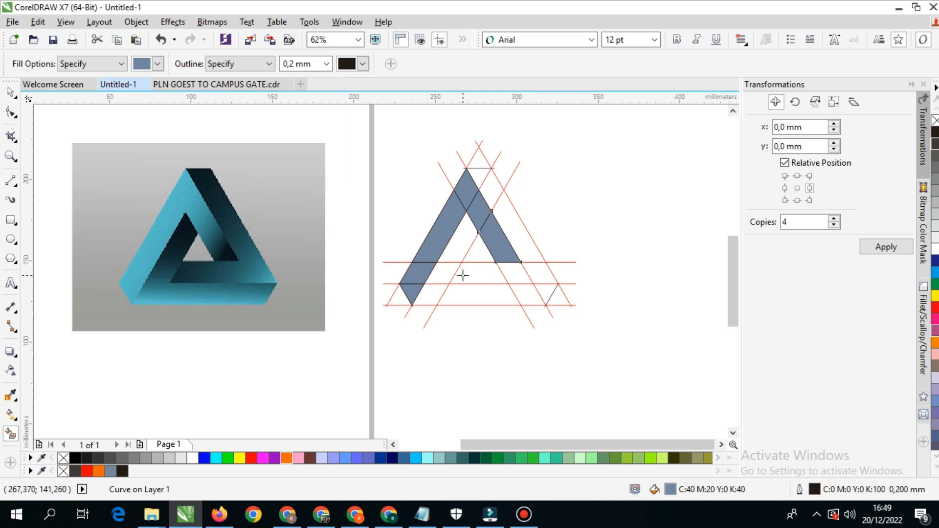
click(463, 239)
click(446, 274)
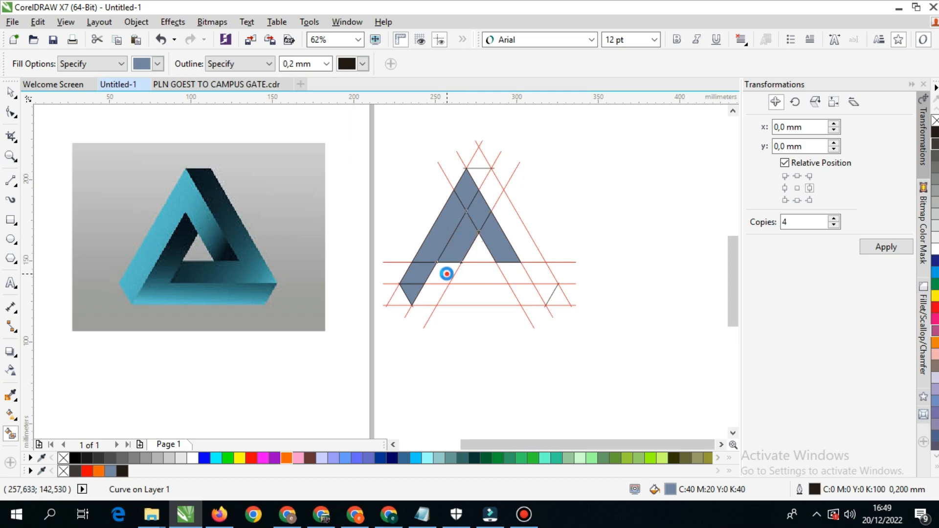
- Smart-fill the four sections of the bottom strip and the two sections of the horizontal strip just above it
click(434, 295)
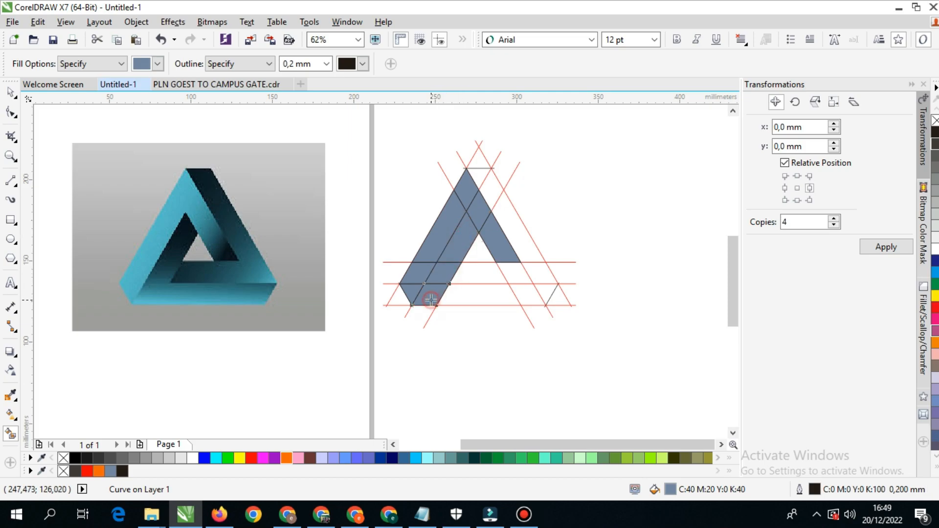
click(479, 295)
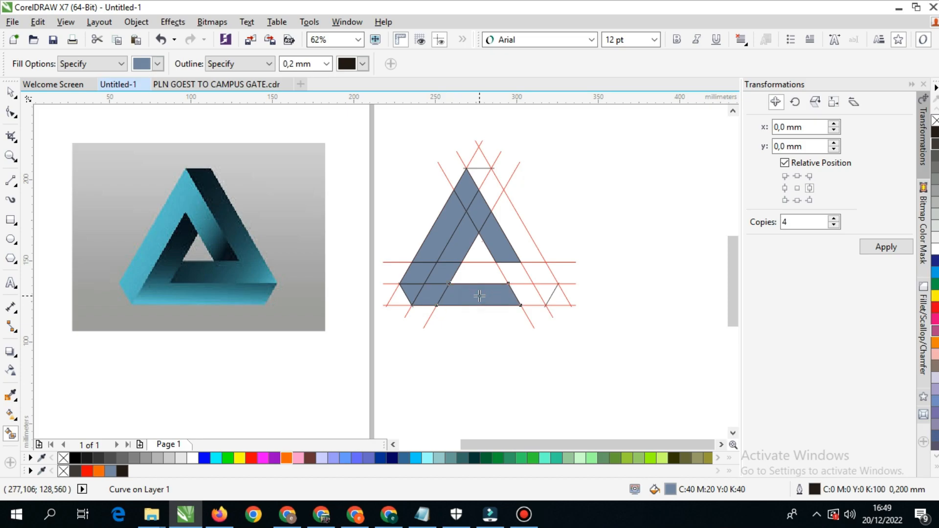
click(522, 295)
click(547, 293)
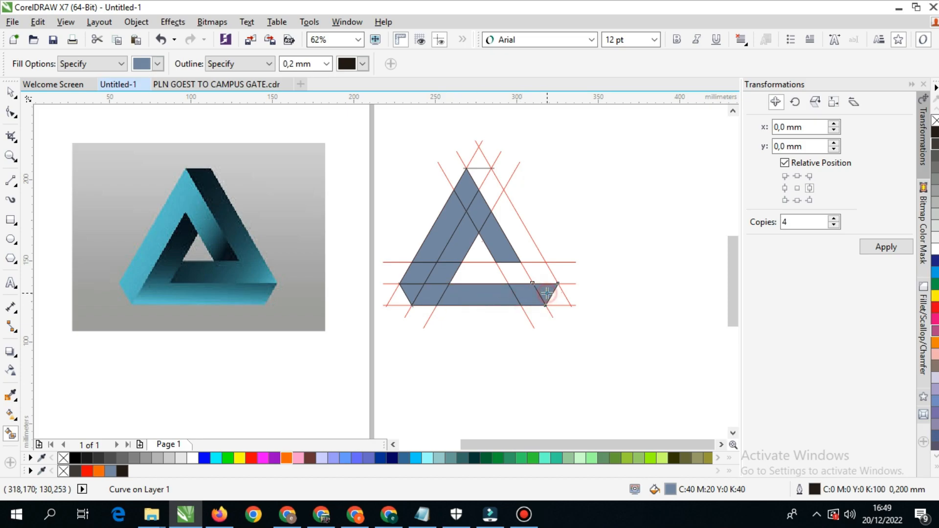
click(471, 272)
click(516, 273)
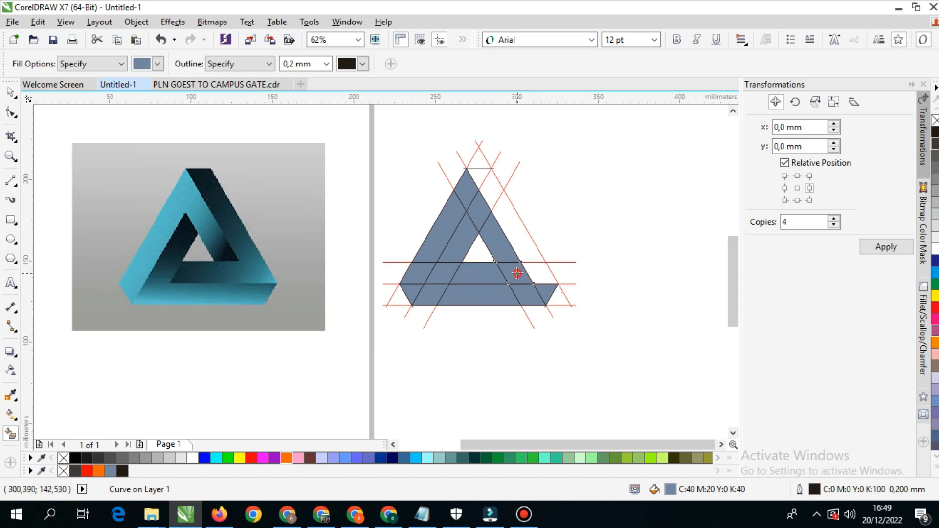
- Smart-fill the four sections of the right outer arm, from the lower right corner up to the flat top
click(537, 274)
click(517, 238)
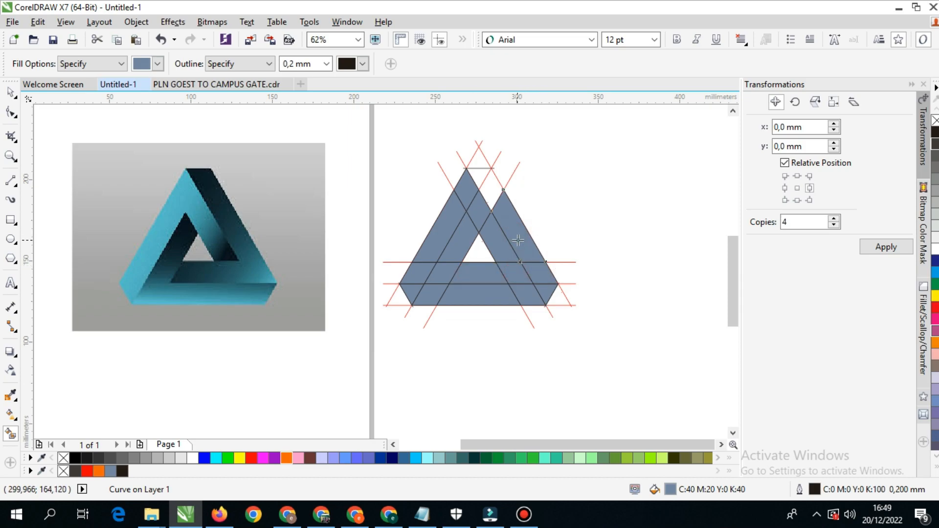
click(496, 185)
click(480, 171)
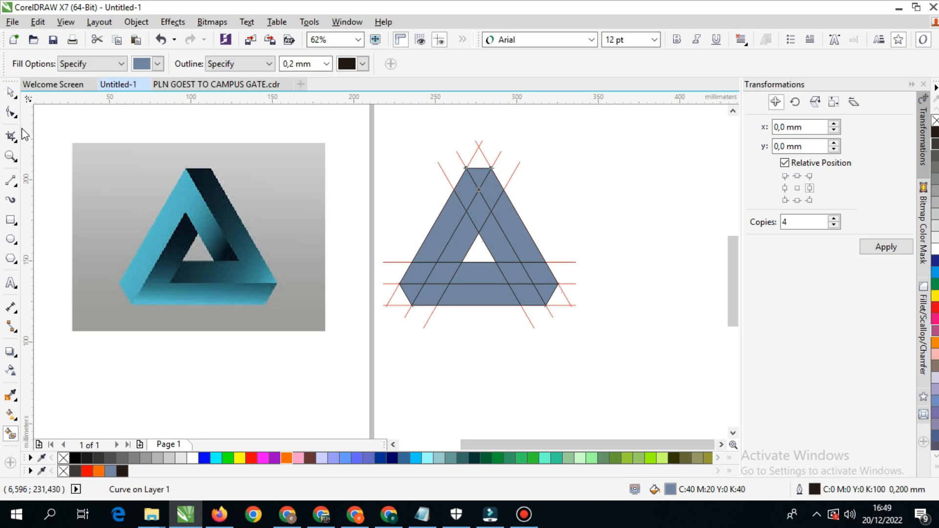
- Move the grouped line construction right, clear of the filled triangle, centring it at about X 409 mm
click(10, 91)
click(600, 169)
scroll(603, 190, right, 2)
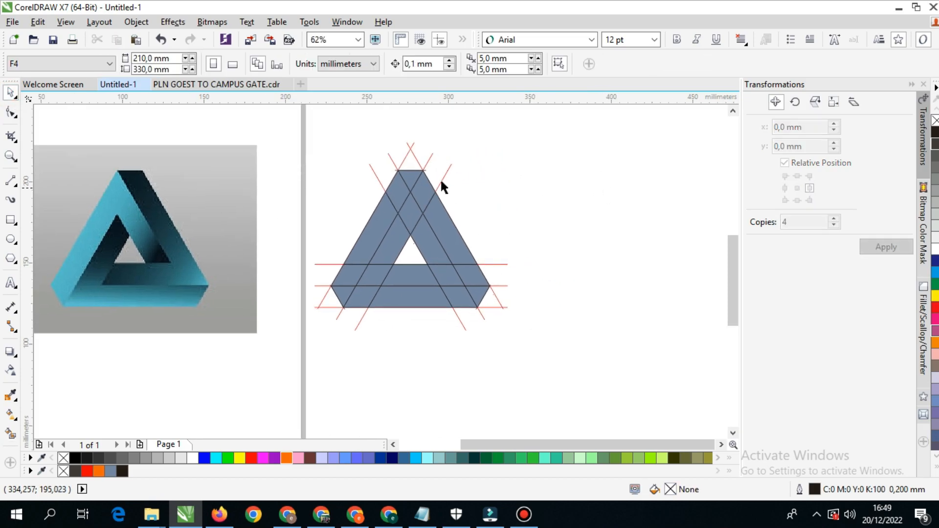
drag(441, 177, 642, 176)
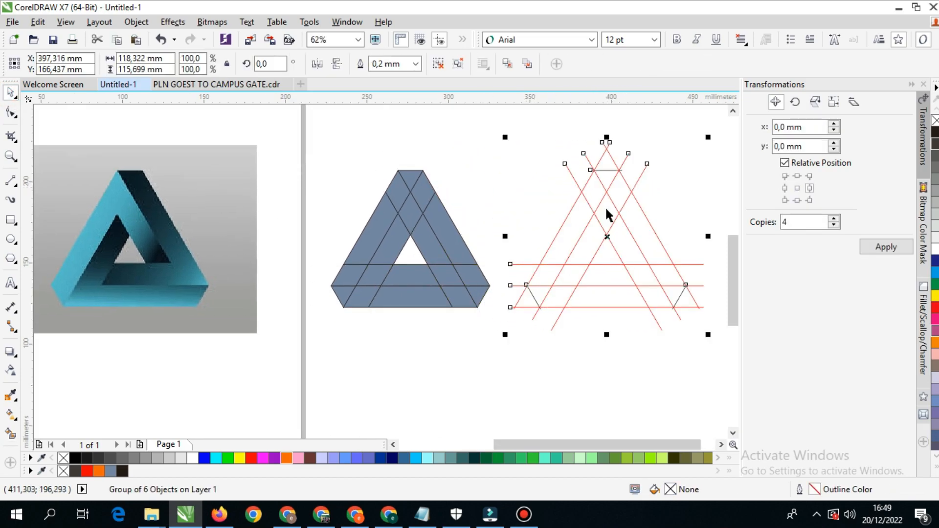
drag(552, 239, 571, 238)
scroll(414, 213, left, 1)
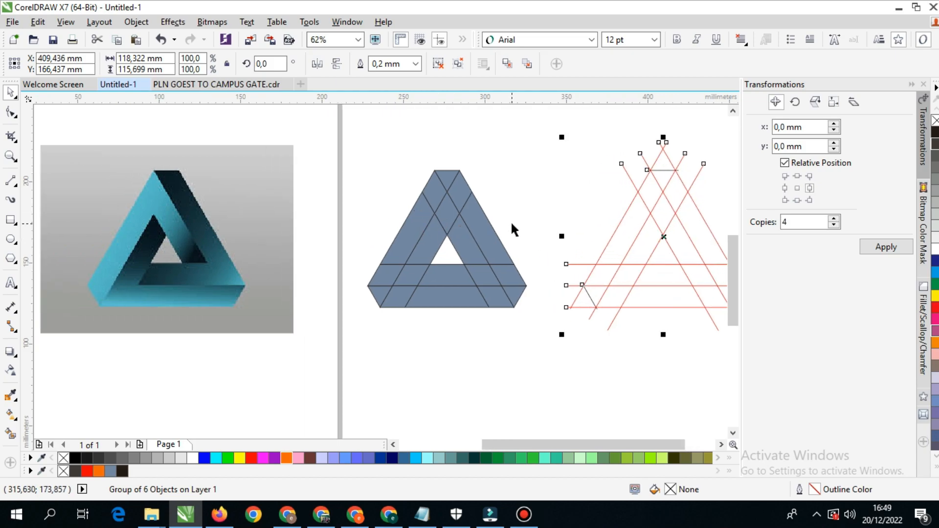
click(448, 220)
drag(461, 187, 503, 168)
key(ctrl+z)
click(528, 166)
- Select the four filled sections of the left outer arm, from the apex to the lower left tip
mouse_move(437, 195)
mouse_down()
mouse_move(422, 149)
mouse_move(427, 183)
mouse_up()
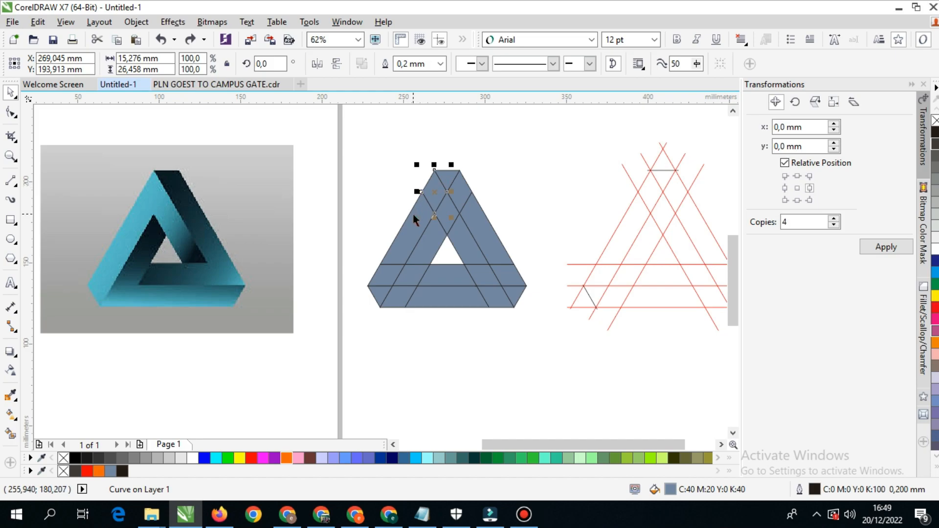
shift+click(416, 230)
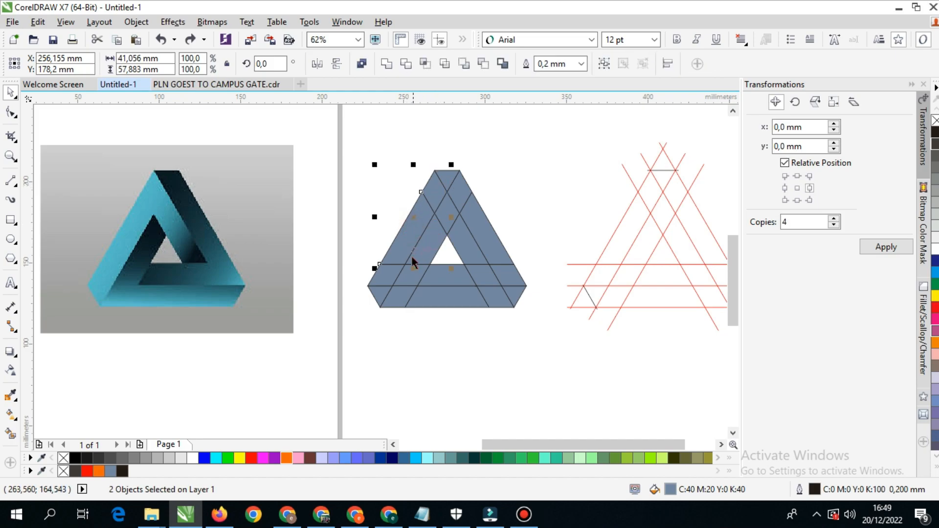
shift+click(389, 277)
shift+click(378, 296)
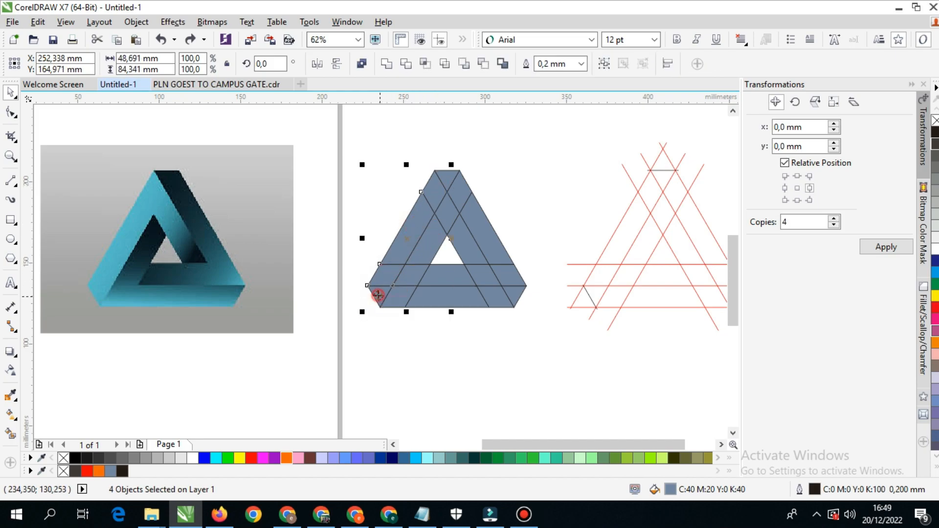
drag(406, 235, 293, 218)
key(ctrl+z)
drag(413, 222, 334, 190)
key(ctrl+z)
- Add the two inner right strip sections to the selection and weld all six sections into one piece
shift+click(444, 216)
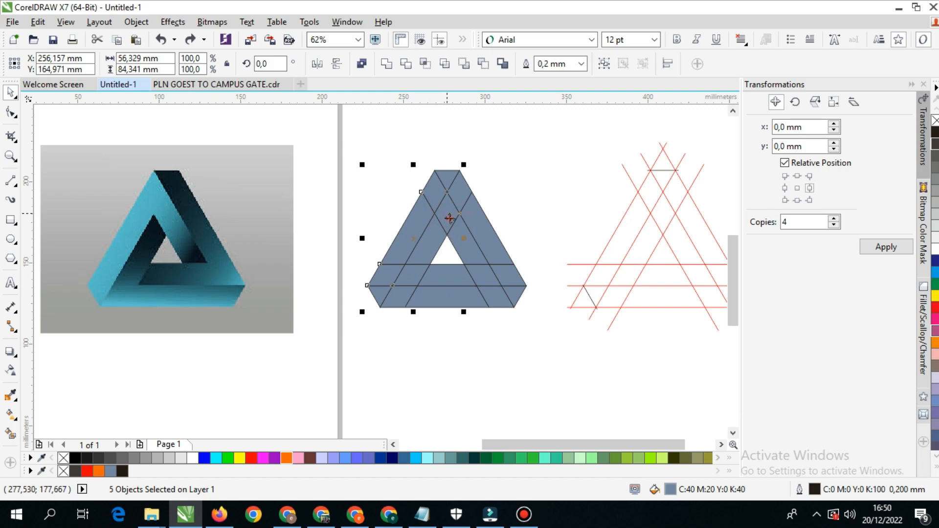
shift+click(466, 252)
drag(466, 252, 297, 216)
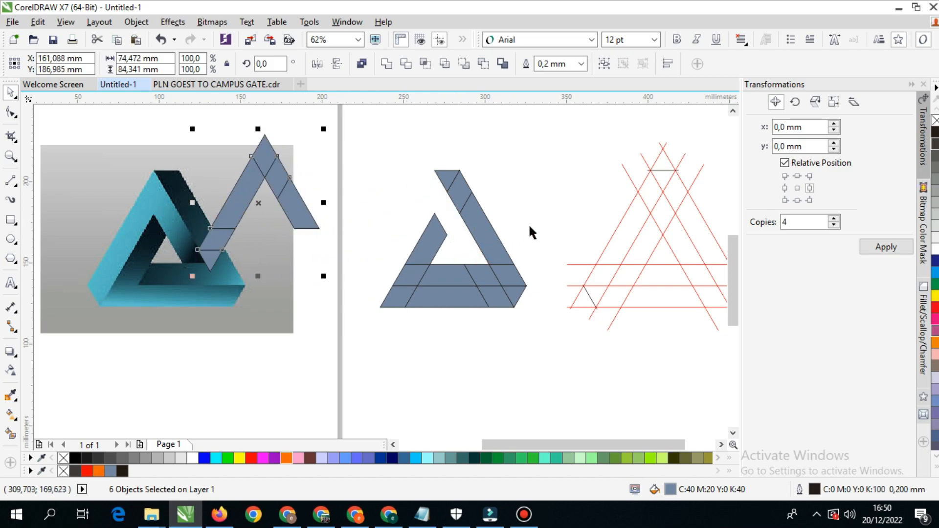
key(ctrl+z)
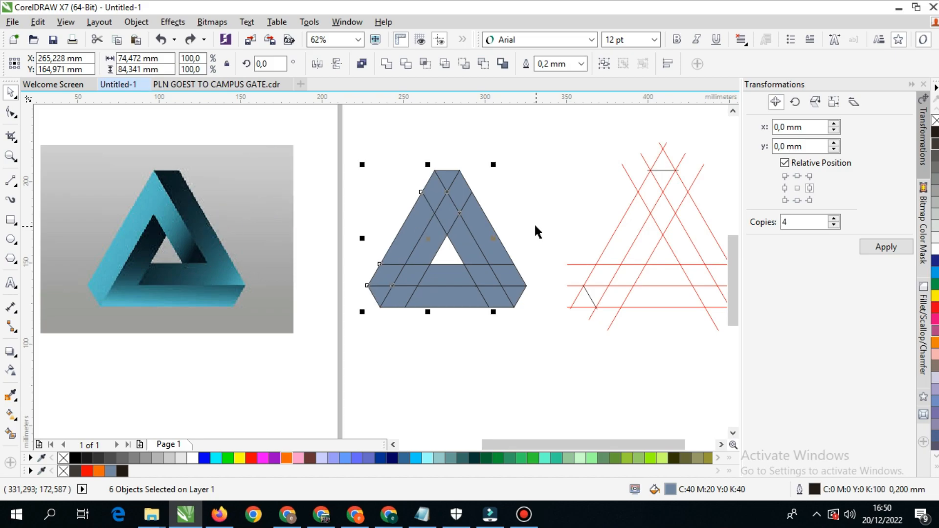
click(387, 65)
drag(436, 205, 323, 212)
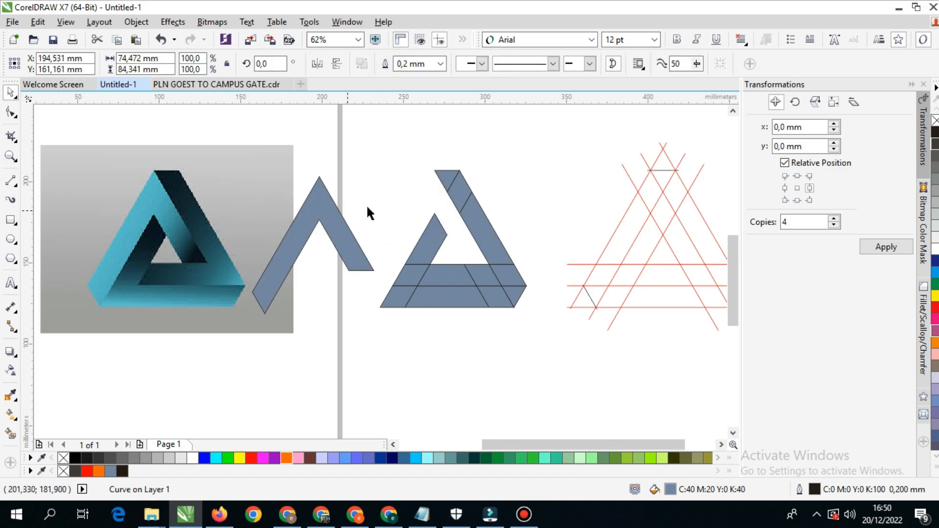
key(ctrl+z)
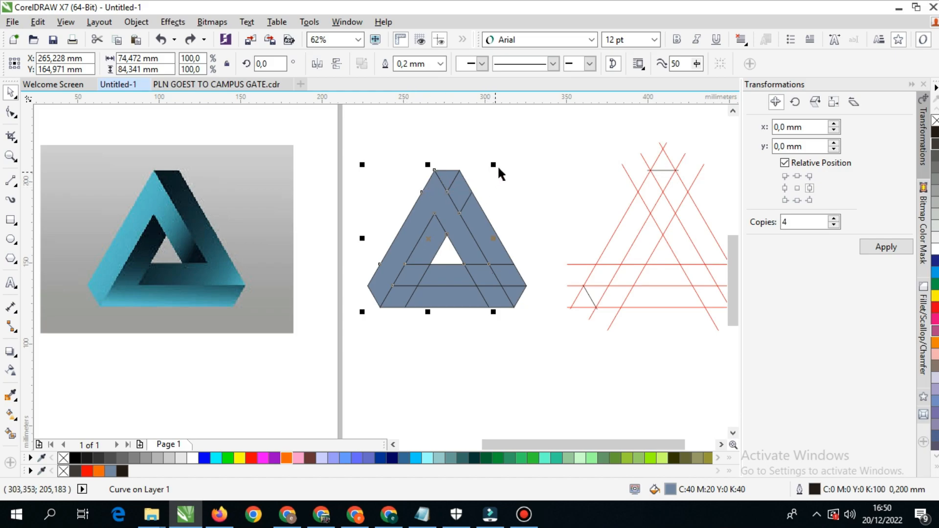
click(501, 164)
- Select the four filled sections of the right outer arm, from the flat top down to the inner horizontal strip
click(443, 173)
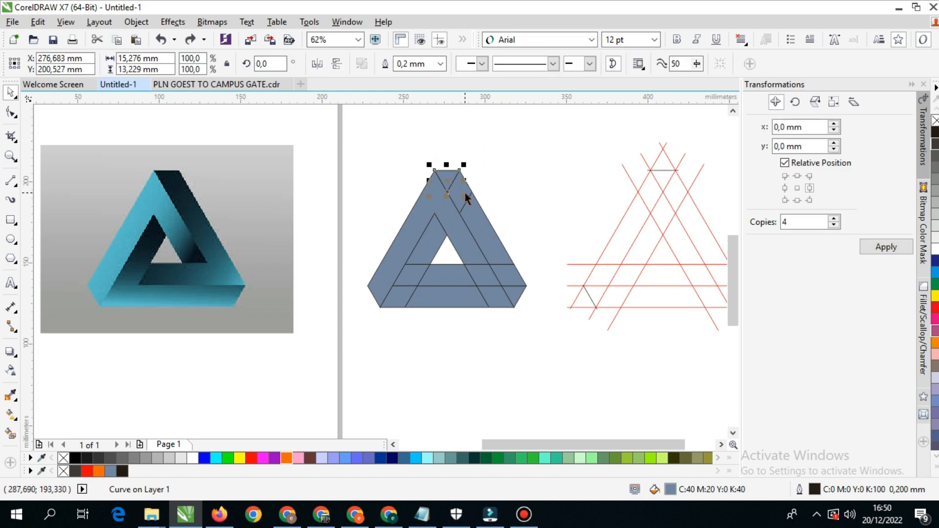
scroll(464, 207, up, 3)
shift+click(447, 203)
scroll(447, 204, down, 3)
shift+click(476, 244)
drag(475, 244, 518, 192)
key(ctrl+z)
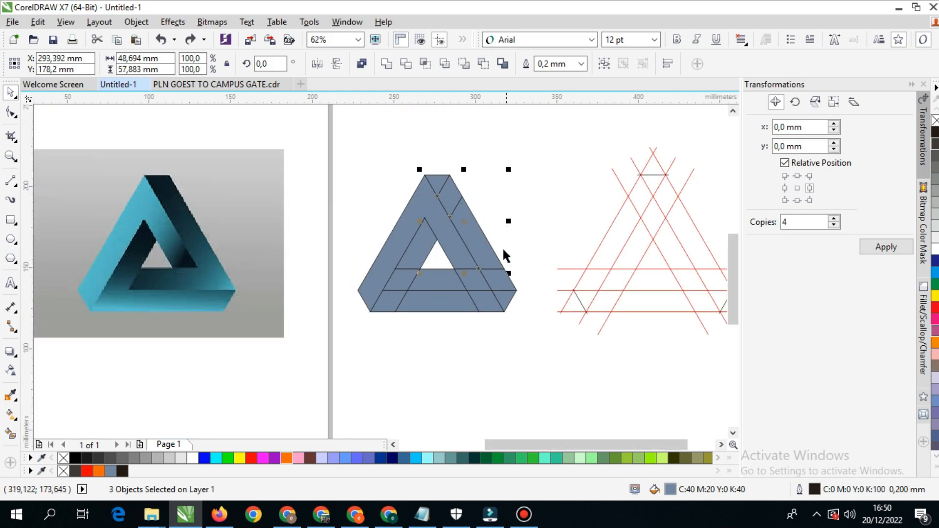
shift+click(501, 289)
drag(495, 279, 558, 230)
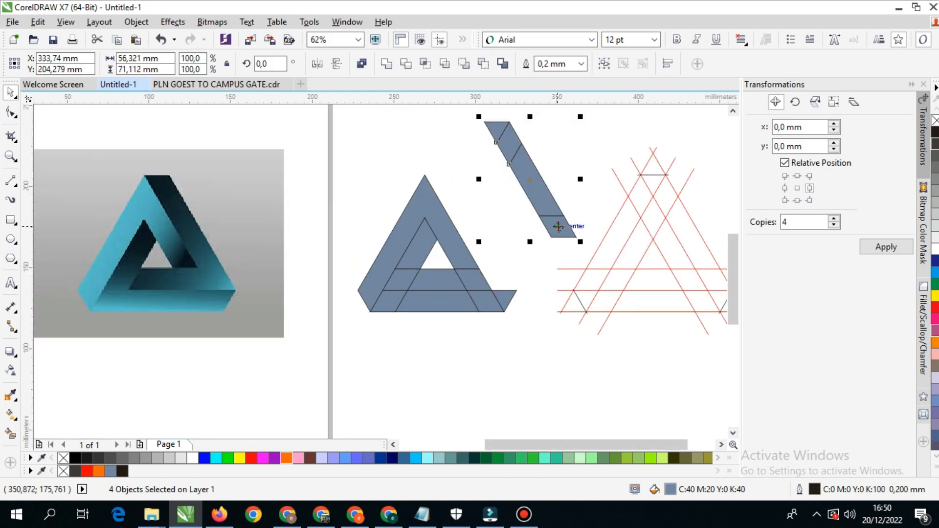
key(ctrl+z)
- Add the two sections of the inner horizontal strip to the selection and weld all six into one piece
scroll(476, 293, up, 3)
shift+click(470, 274)
shift+click(390, 279)
scroll(386, 275, down, 6)
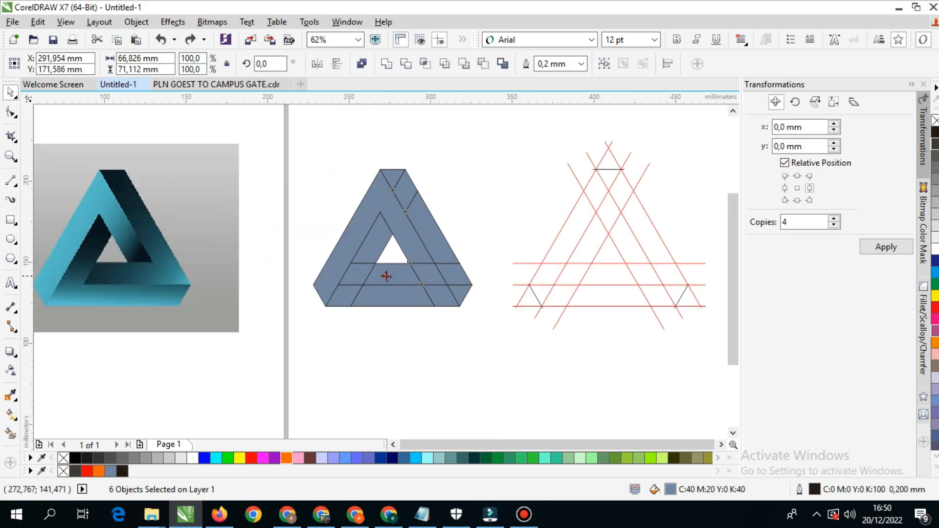
drag(387, 274, 442, 206)
key(ctrl+z)
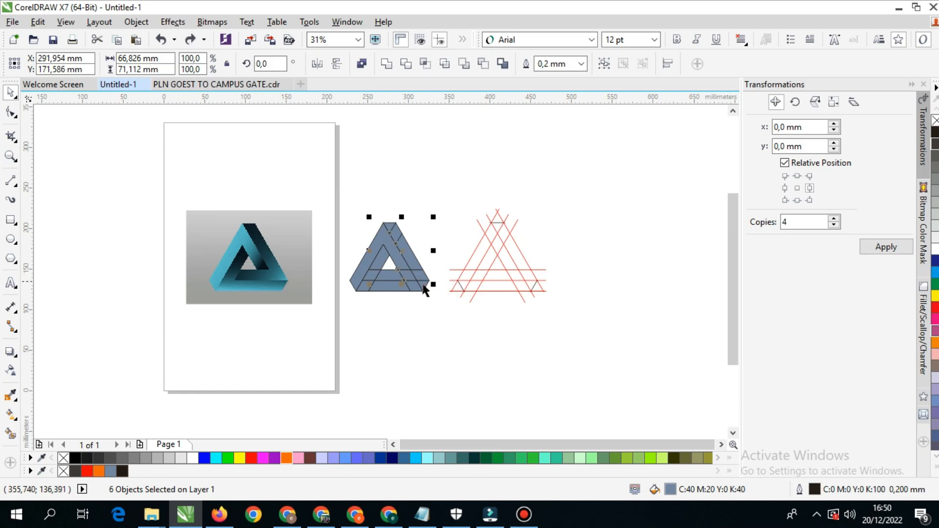
scroll(398, 283, up, 2)
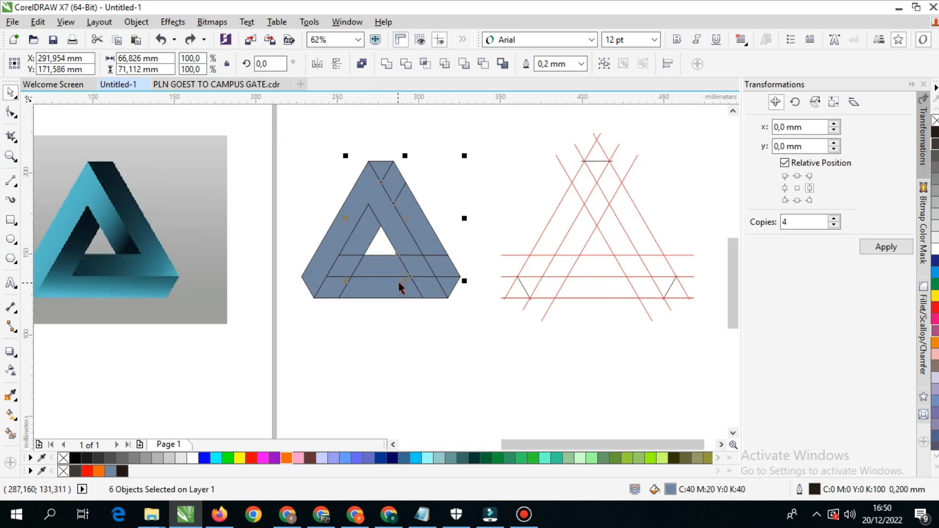
click(386, 64)
scroll(389, 250, right, 3)
drag(353, 234, 441, 185)
key(ctrl+z)
scroll(428, 257, left, 3)
click(421, 327)
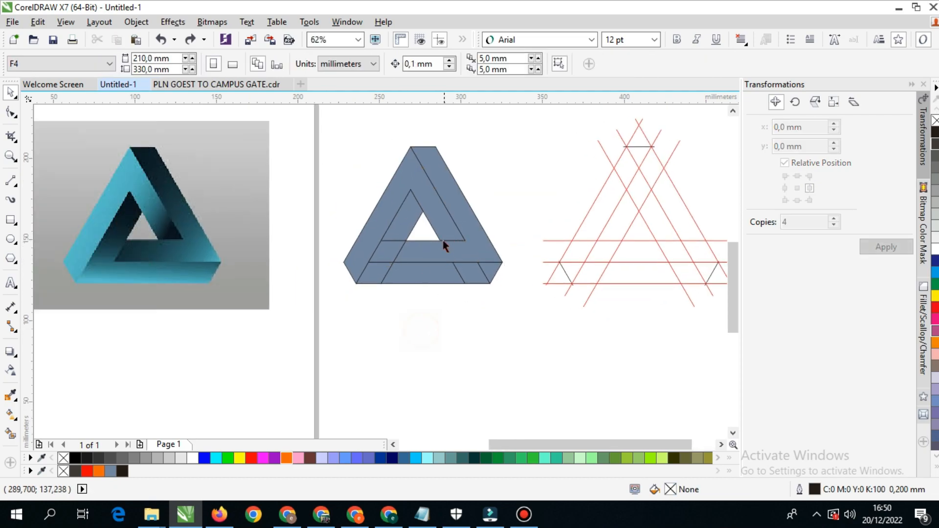
- Select the six remaining sections along the inner left strip and the bottom strip and weld them into one piece
drag(413, 214, 404, 314)
key(ctrl+z)
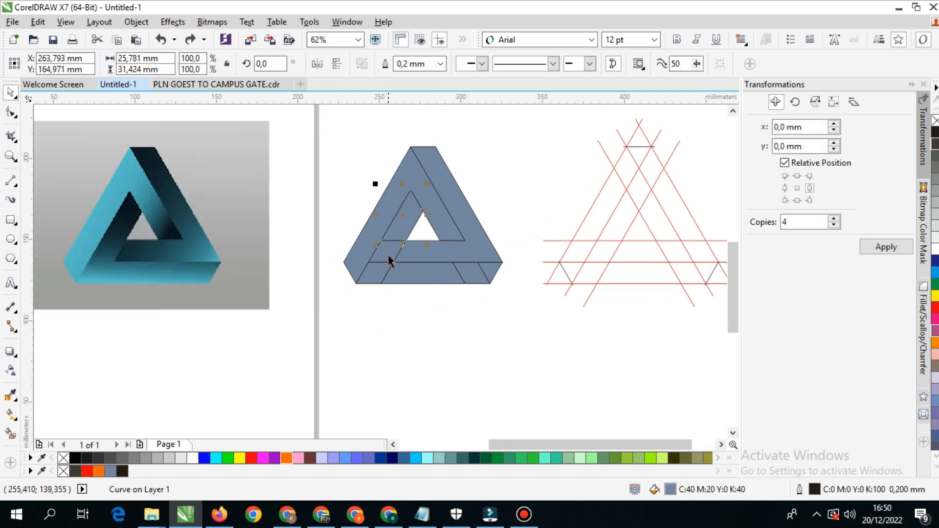
shift+click(389, 257)
shift+click(378, 276)
shift+click(434, 273)
shift+click(467, 271)
shift+click(492, 272)
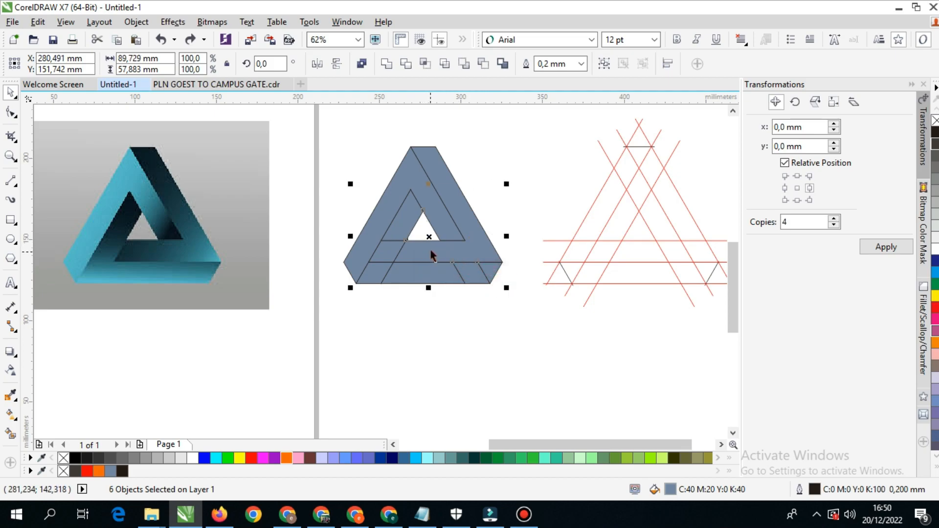
drag(430, 248, 302, 320)
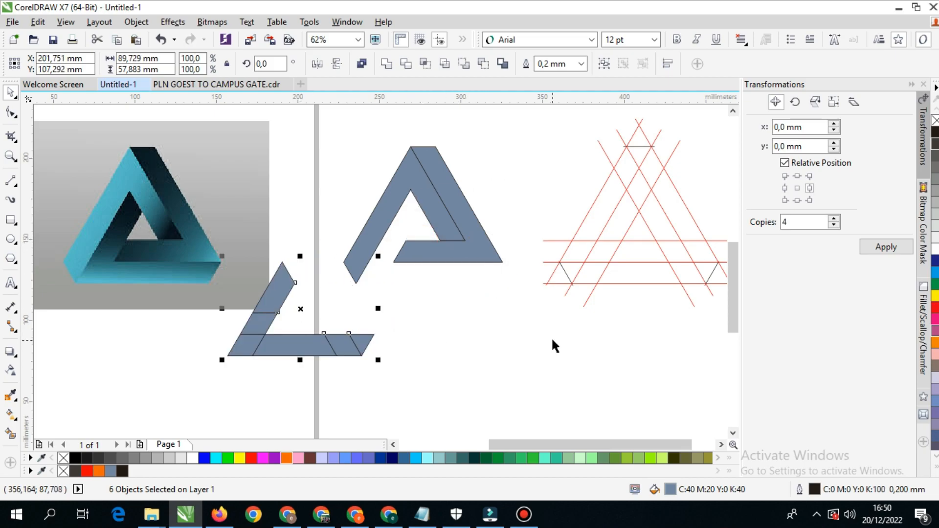
key(ctrl+z)
click(385, 64)
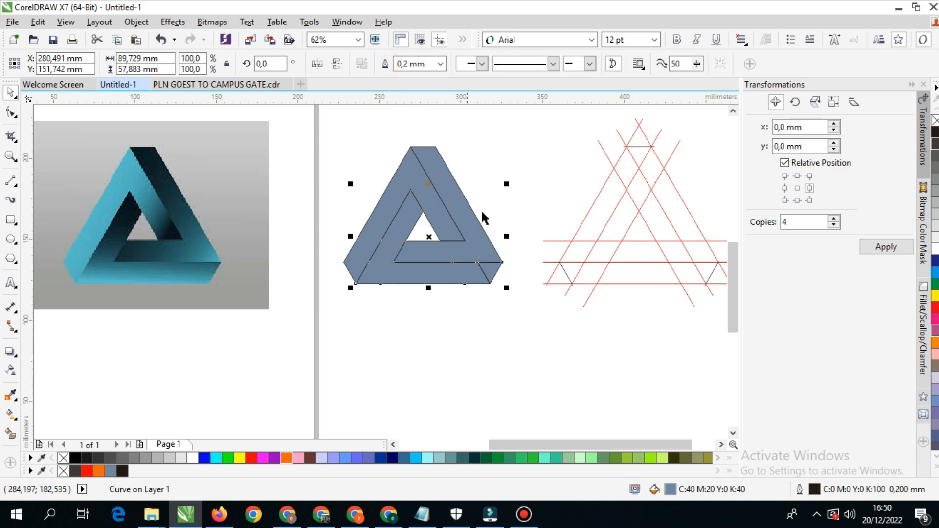
- Move the welded bottom piece about 18 mm right and 5 mm down, away from the other two pieces
drag(493, 272, 496, 228)
key(ctrl+z)
click(526, 217)
drag(489, 279, 514, 282)
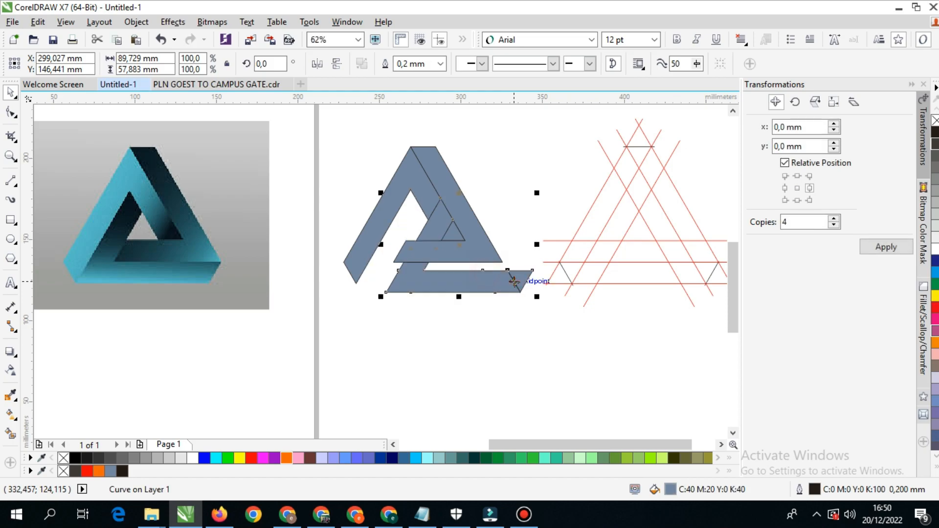
- Undo the last move of the welded bottom piece and check its lower-right corner up close
key(ctrl+z)
scroll(486, 264, up, 3)
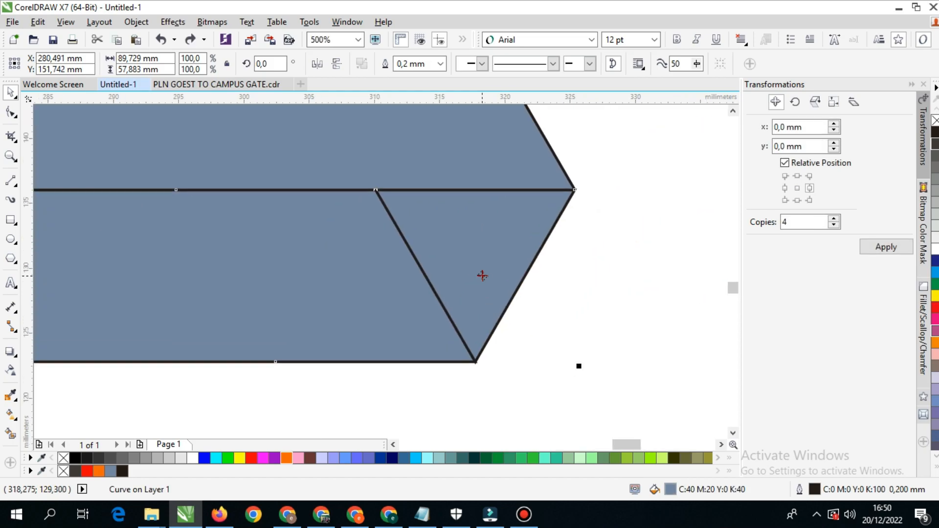
scroll(483, 274, down, 2)
scroll(482, 274, down, 1)
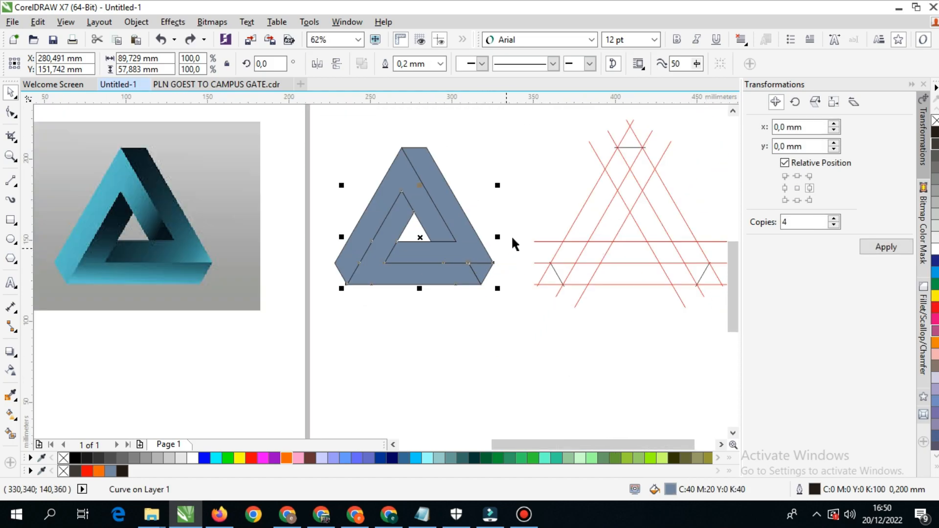
- Try moving the bottom piece away from the other two pieces, undoing each trial move
click(522, 193)
scroll(478, 274, up, 1)
drag(477, 277, 518, 284)
key(ctrl+z)
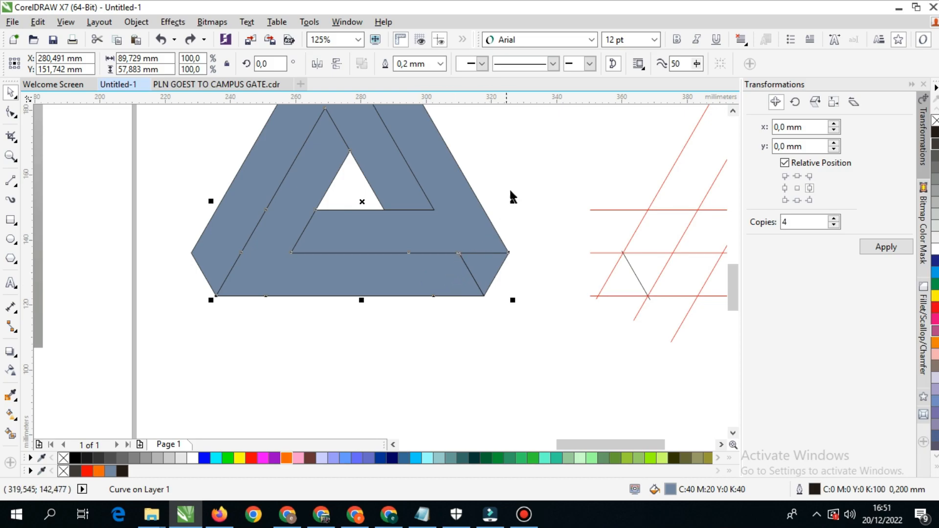
click(520, 167)
drag(485, 257, 489, 304)
key(ctrl+z)
- Move the node at the bottom piece's lower-right corner about 0.006 mm so it meets the adjoining edges
scroll(480, 262, up, 5)
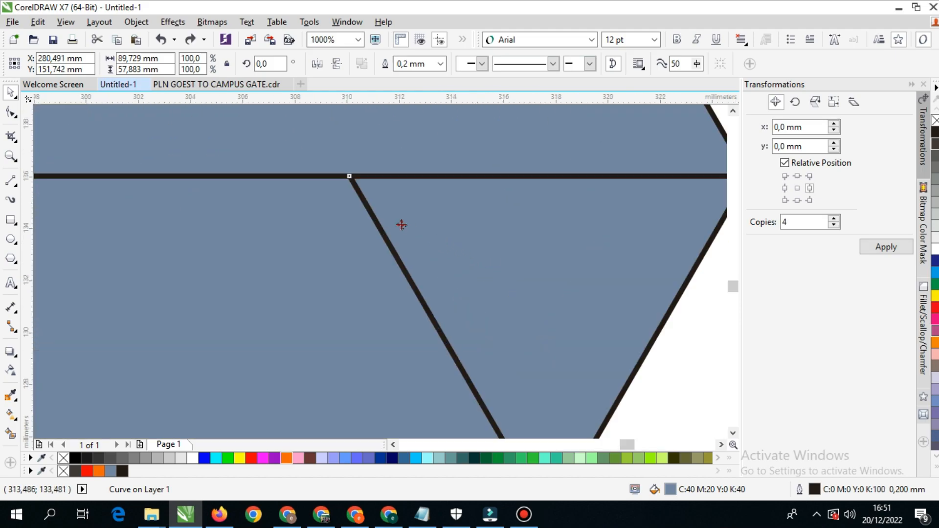
click(11, 112)
scroll(391, 221, down, 2)
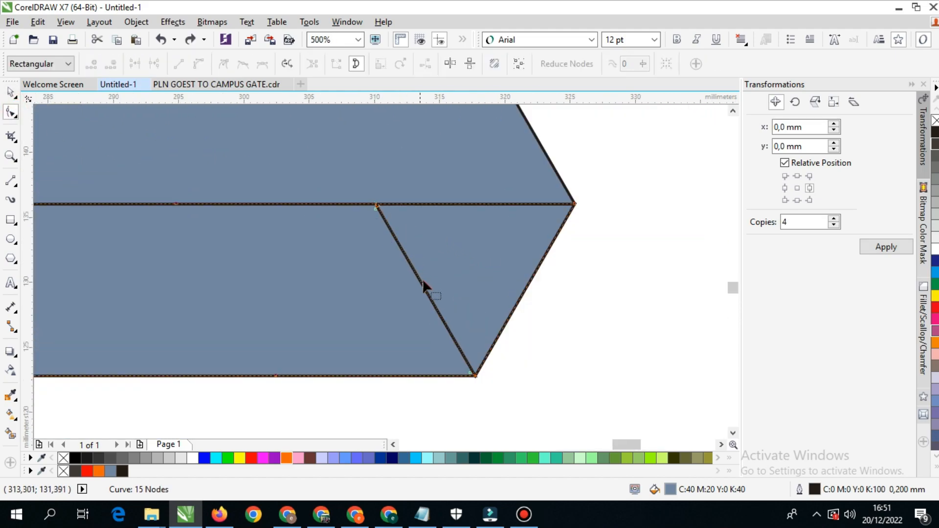
scroll(463, 374, up, 3)
drag(518, 391, 518, 352)
scroll(515, 384, up, 3)
scroll(512, 373, up, 4)
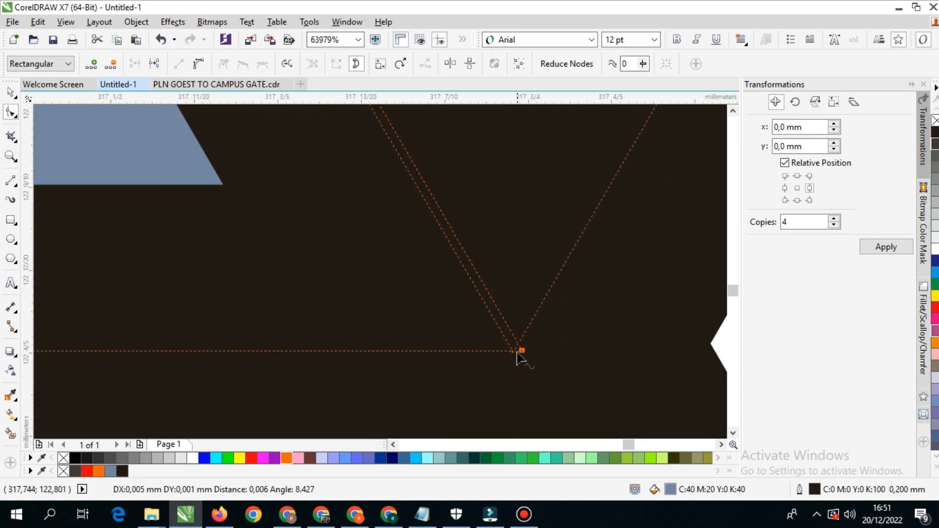
scroll(501, 349, down, 3)
scroll(502, 349, down, 6)
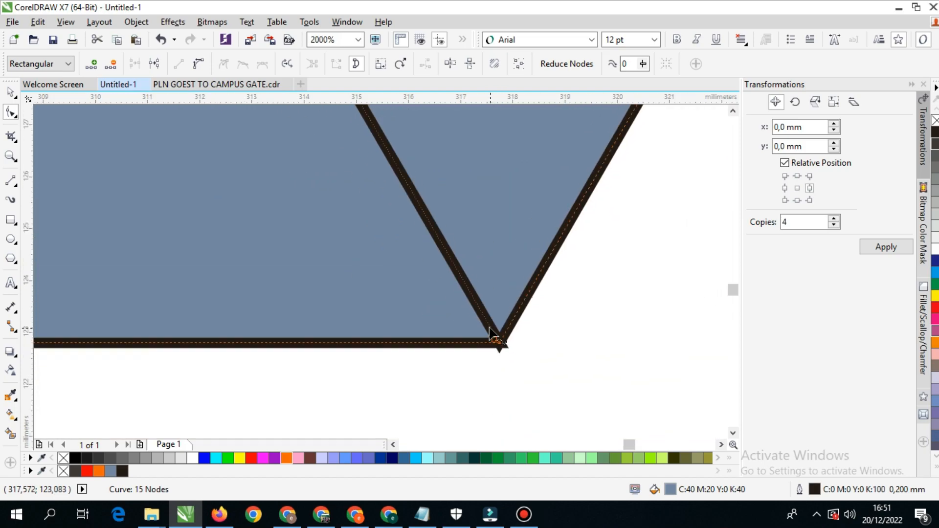
- Test the bottom piece again by shifting it away from the triangle several times and undoing each shift
click(11, 92)
scroll(448, 216, down, 2)
drag(454, 207, 470, 285)
key(ctrl+z)
drag(479, 211, 489, 323)
key(ctrl+z)
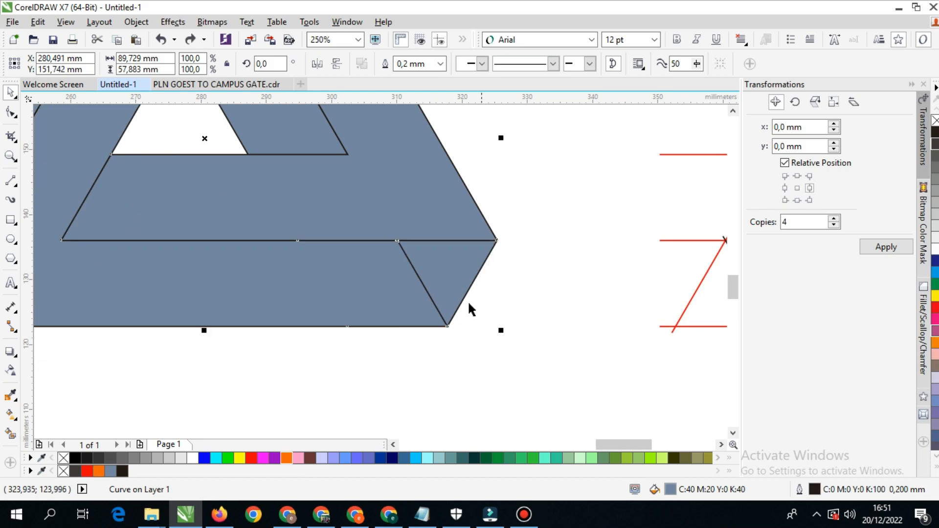
scroll(440, 296, down, 1)
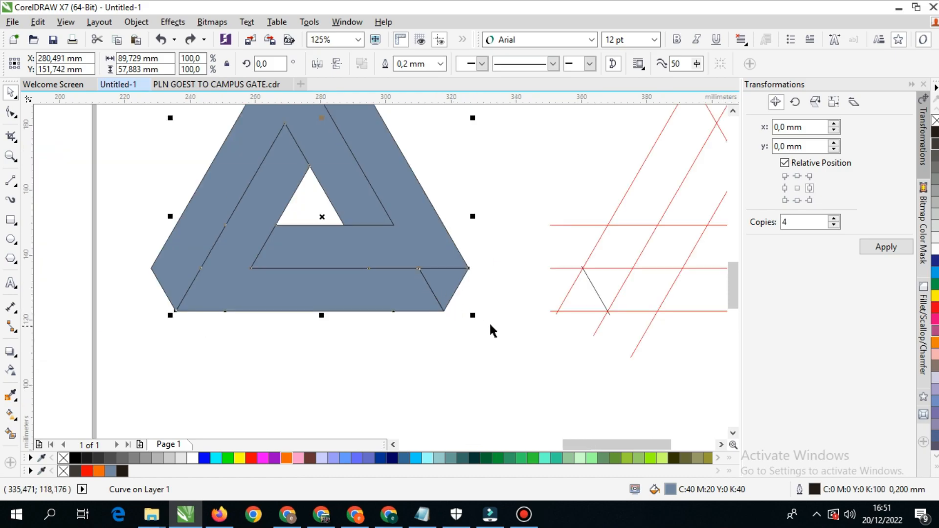
scroll(409, 320, down, 1)
drag(376, 326, 425, 320)
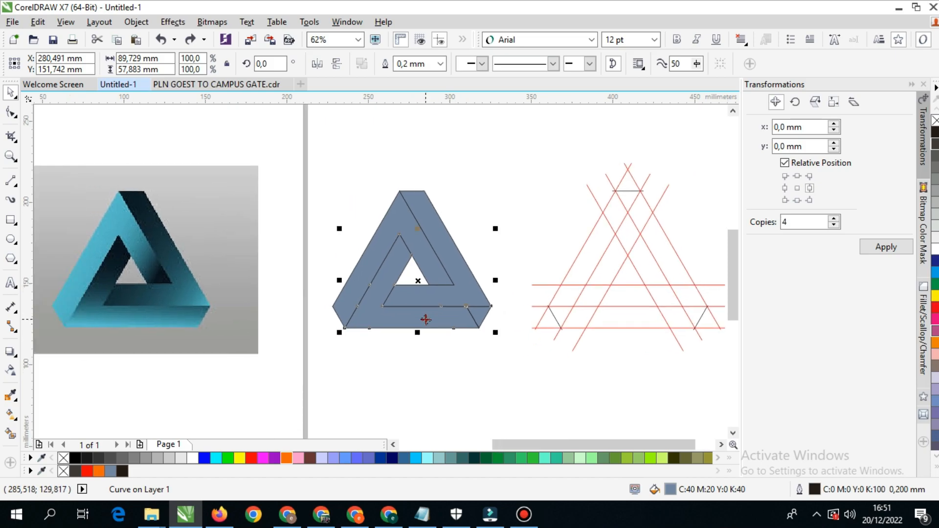
drag(446, 315, 447, 359)
key(ctrl+z)
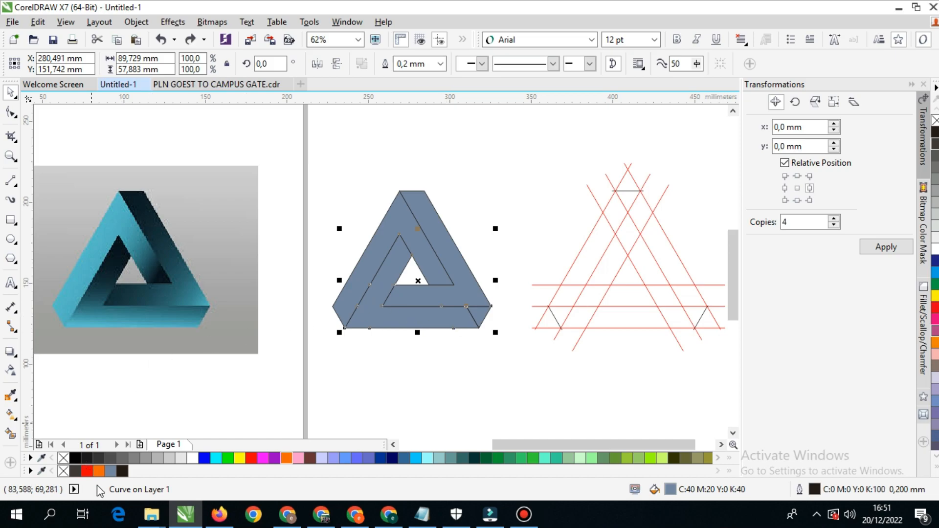
- Fill the bottom piece with light blue #00CCFF and remove its outline
click(415, 458)
drag(475, 326, 486, 357)
key(ctrl+z)
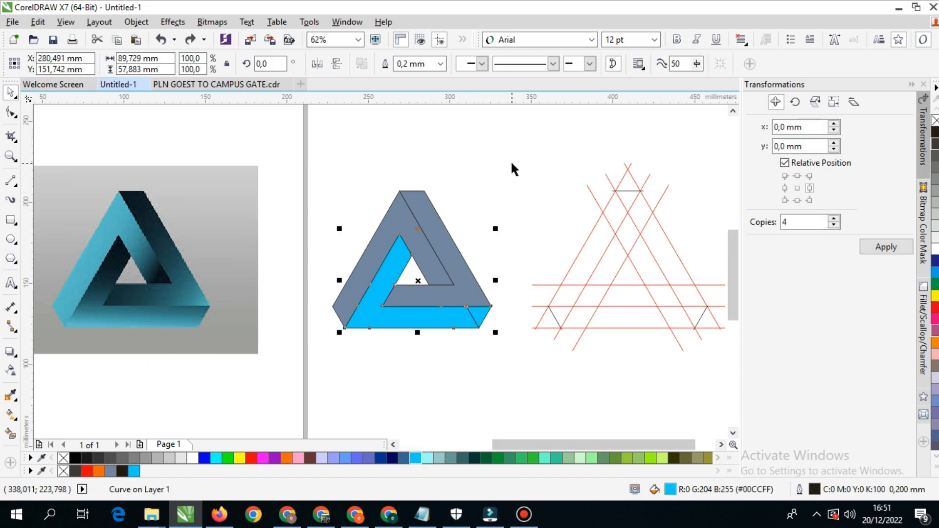
right_click(64, 458)
click(474, 367)
drag(473, 318, 478, 386)
key(ctrl+z)
- Fill the right and left pieces with the same light blue #00CCFF
drag(461, 287, 523, 285)
key(ctrl+z)
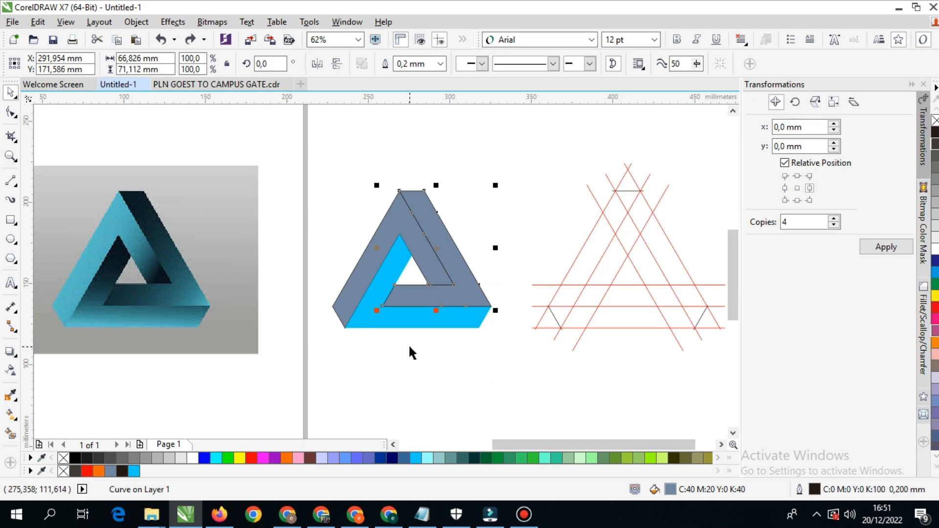
click(415, 459)
drag(406, 230, 355, 210)
drag(384, 305, 384, 304)
click(416, 459)
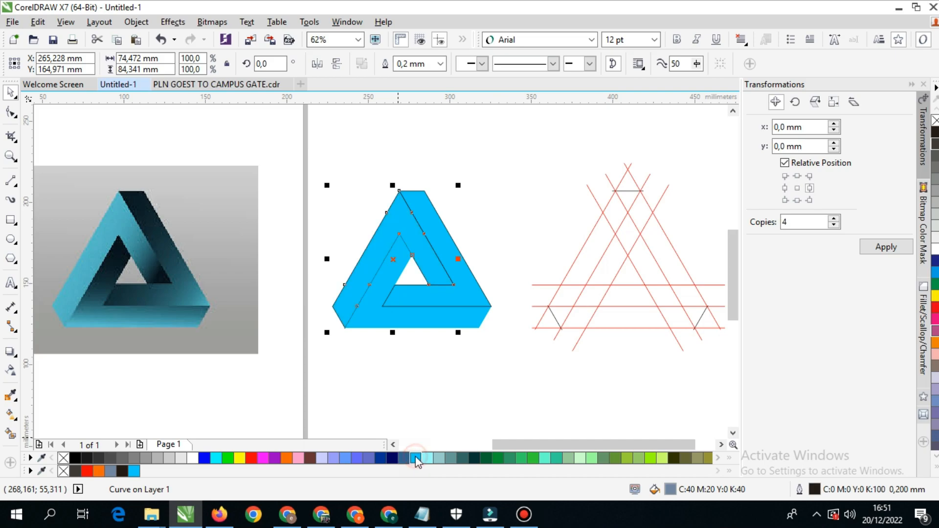
- Apply a linear gradient to the right piece, from light blue near its lower-right corner to dark blue at the upper left
click(455, 376)
scroll(456, 323, right, 2)
drag(421, 280, 453, 284)
key(ctrl+z)
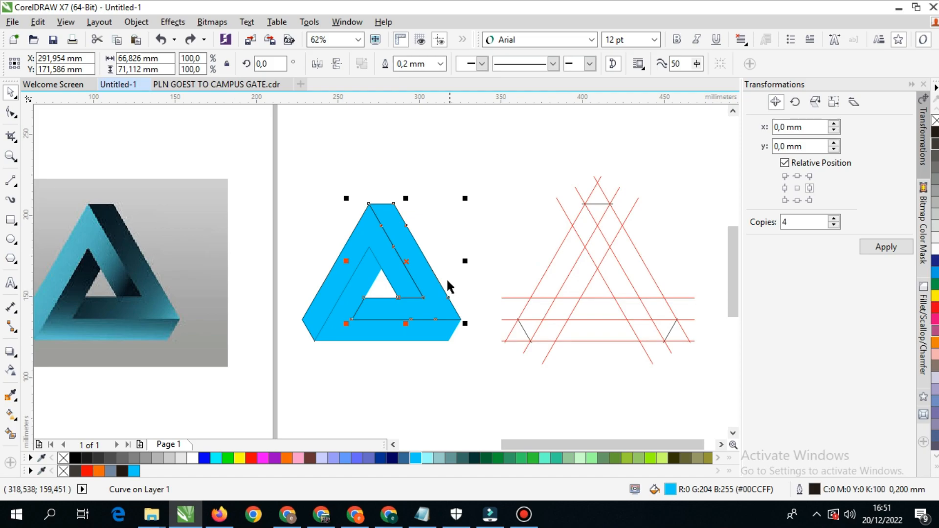
click(11, 414)
drag(429, 315, 349, 222)
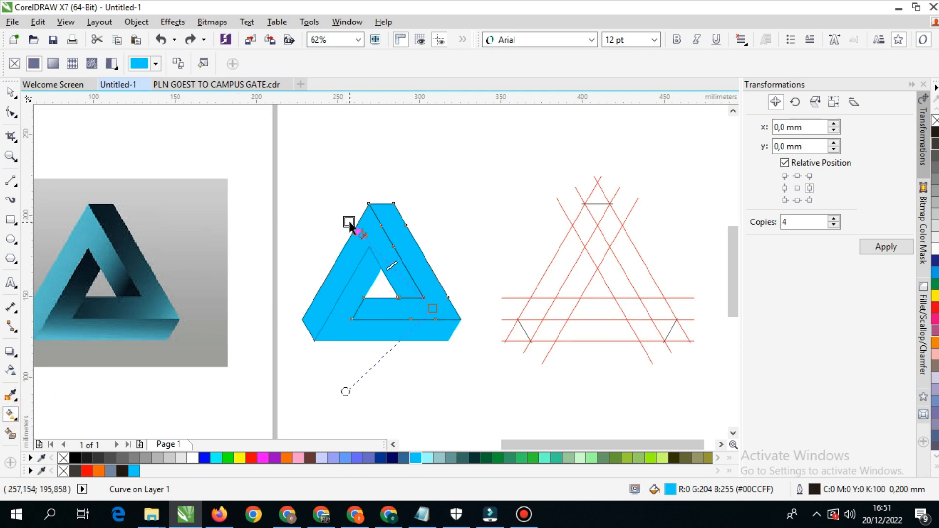
click(380, 458)
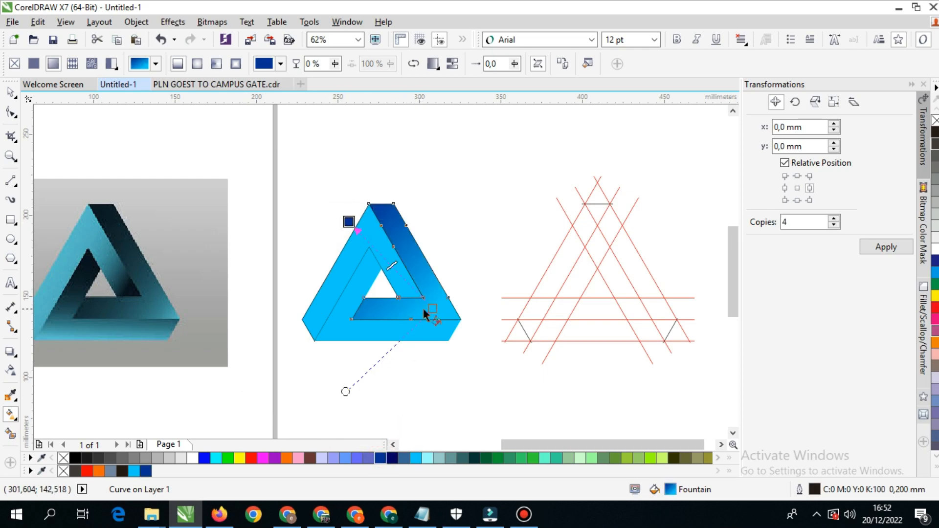
drag(433, 309, 441, 313)
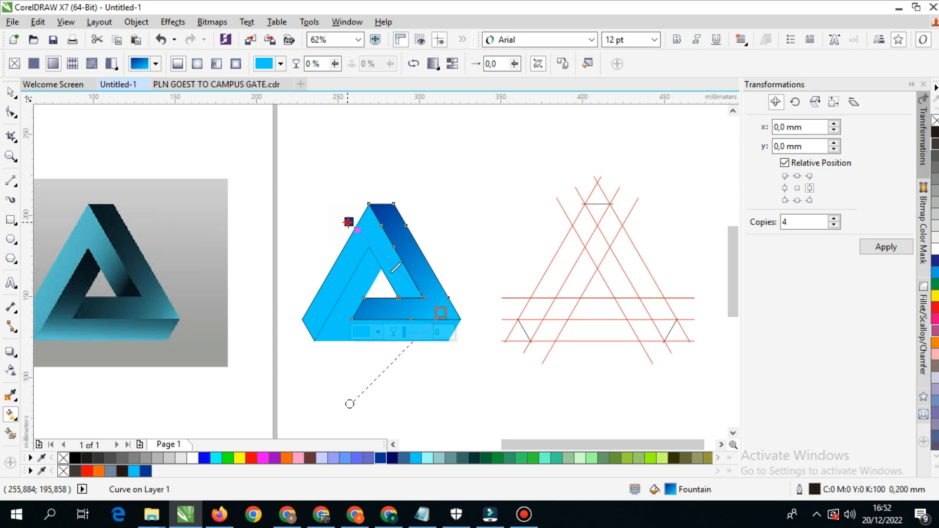
drag(348, 223, 356, 225)
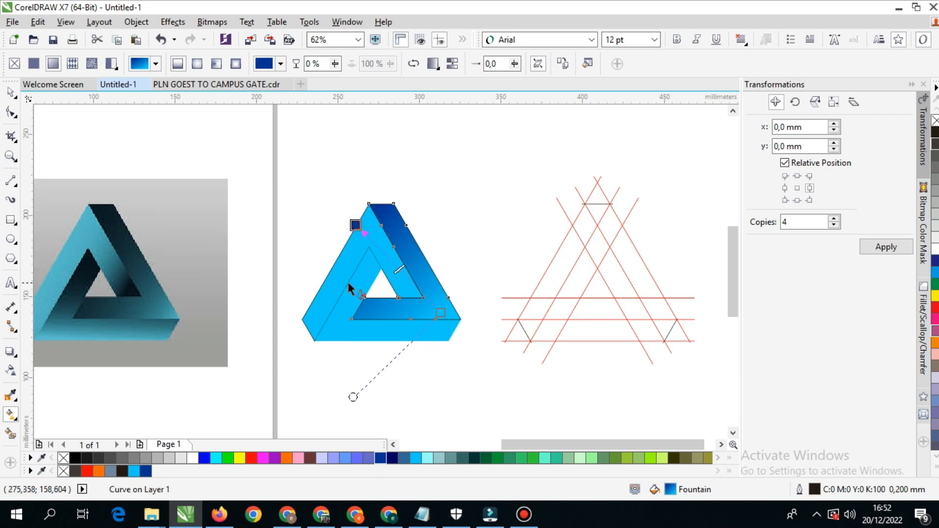
- Apply a linear gradient to the left piece, from light blue near the apex to dark blue toward the inner lower-right corner
click(345, 260)
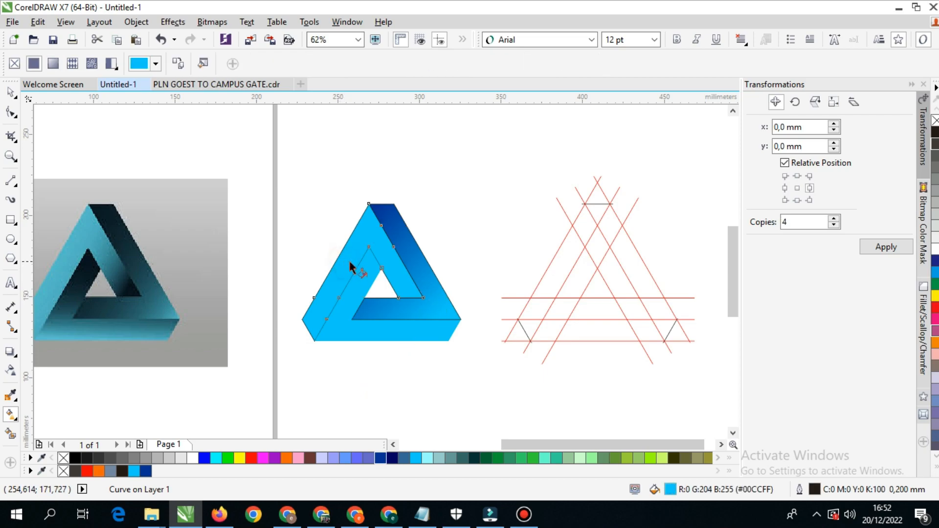
drag(359, 242, 402, 304)
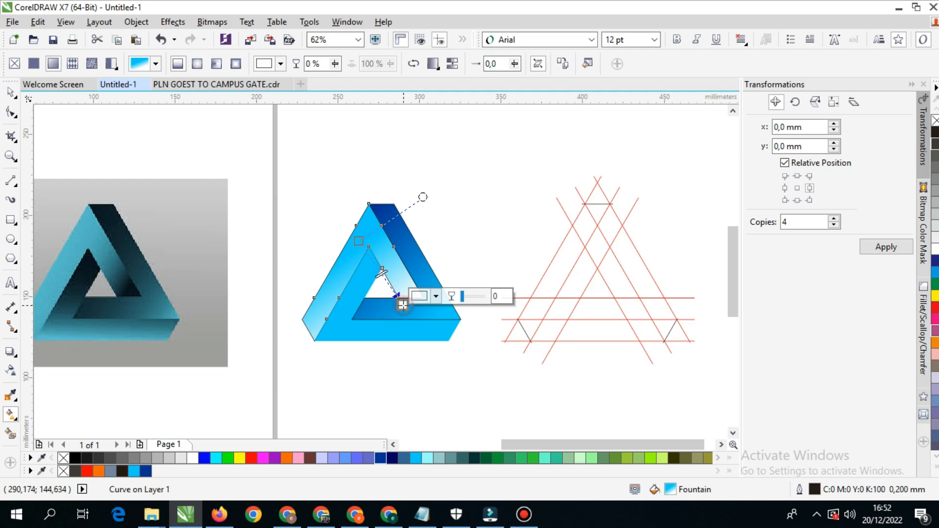
click(380, 458)
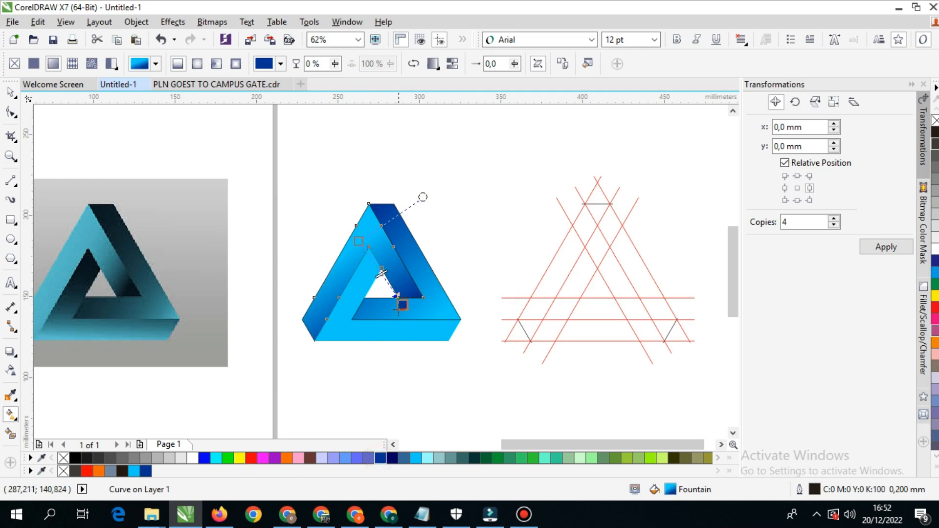
drag(403, 304, 410, 297)
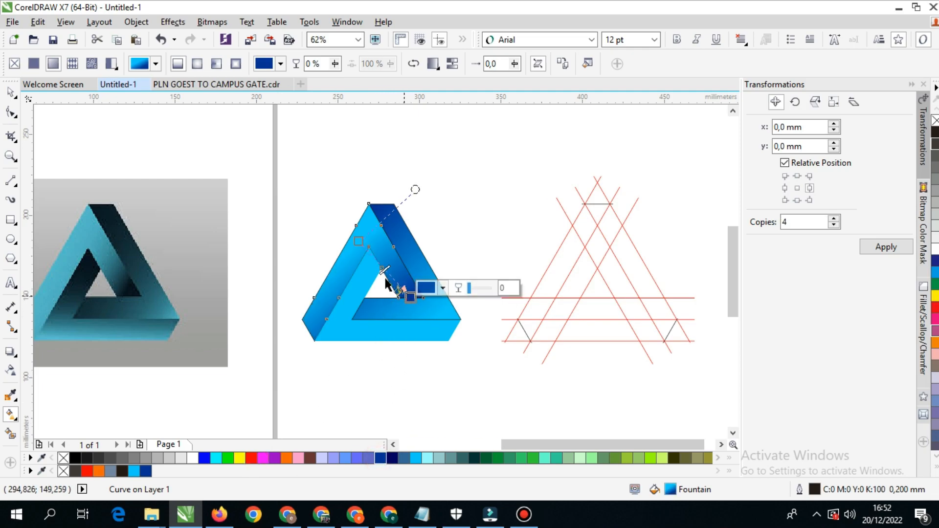
- Apply a linear gradient to the bottom piece, from light blue near its lower-left corner to dark blue inside the triangle's hole
drag(341, 326, 410, 333)
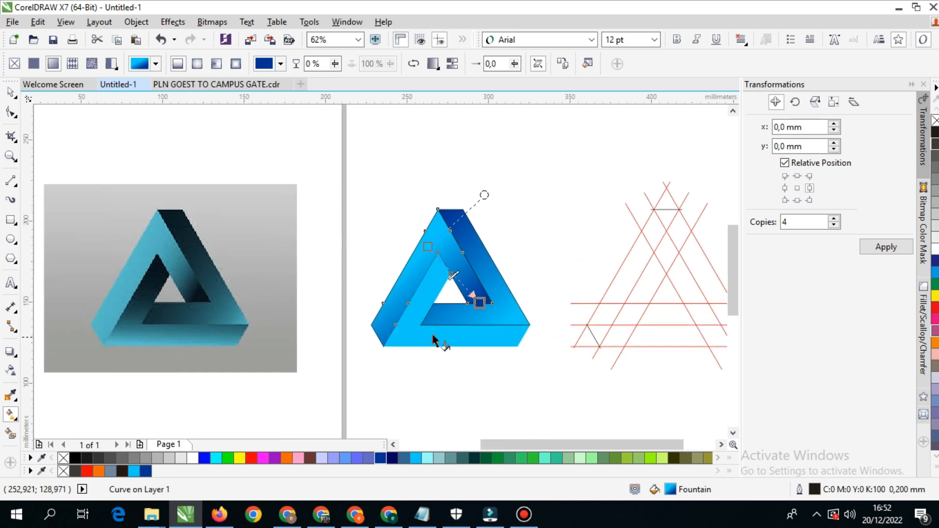
drag(487, 327, 468, 330)
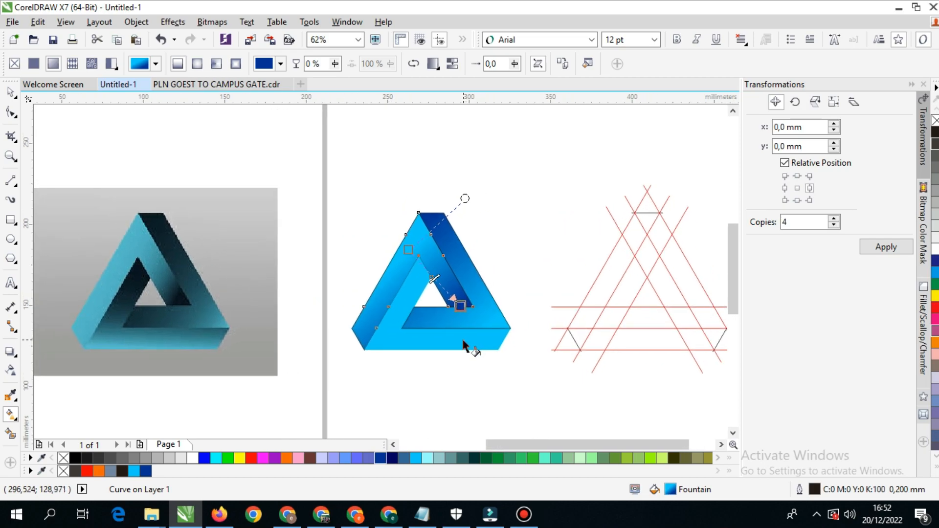
click(413, 298)
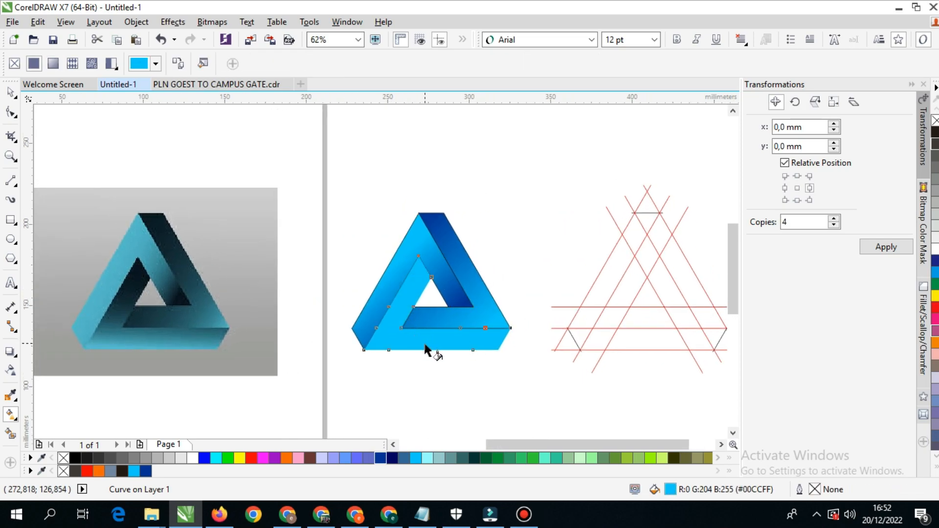
drag(387, 350, 458, 282)
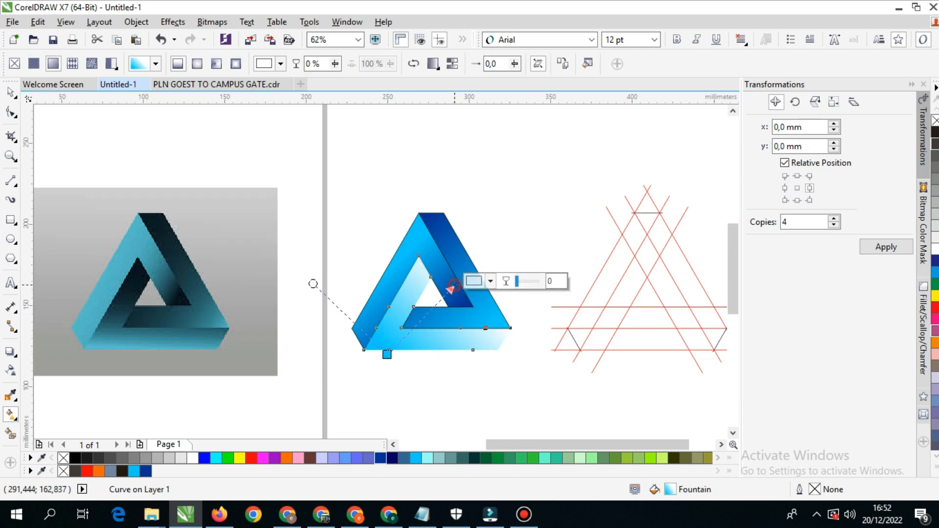
click(380, 458)
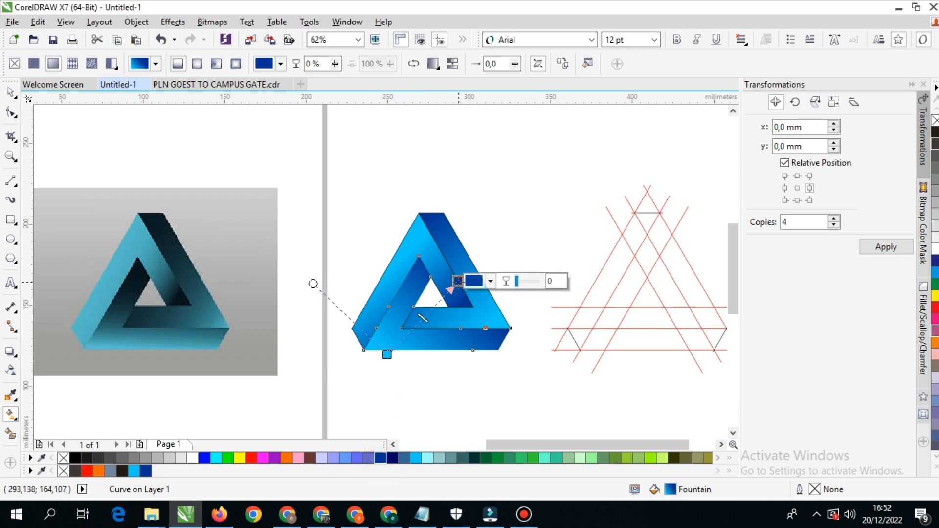
drag(386, 354, 406, 349)
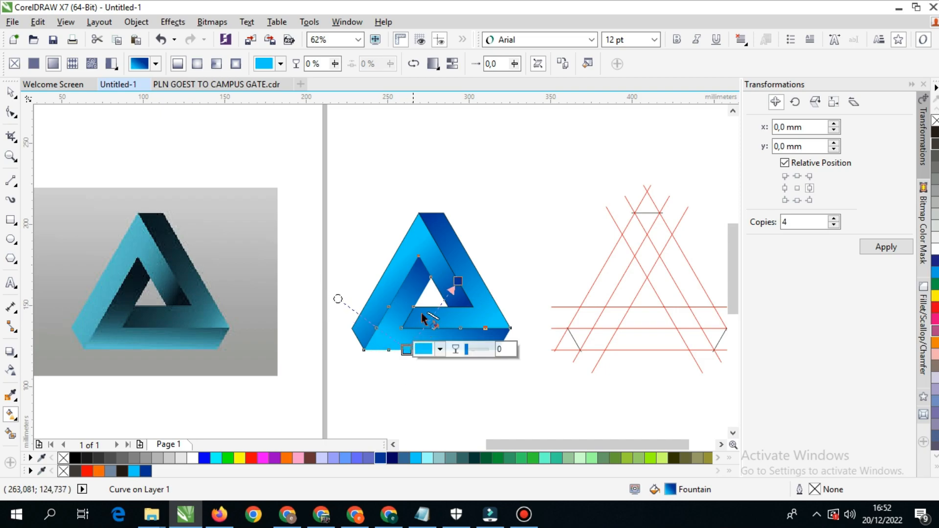
drag(458, 281, 439, 292)
drag(407, 349, 407, 343)
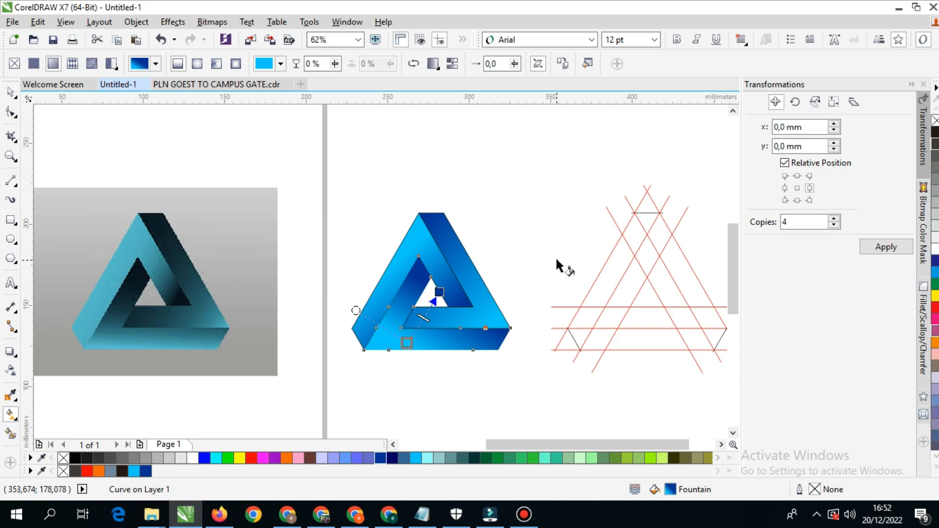
- Adjust the right piece's gradient by bringing its dark blue end down near the hole's apex and nudging the light end
click(444, 232)
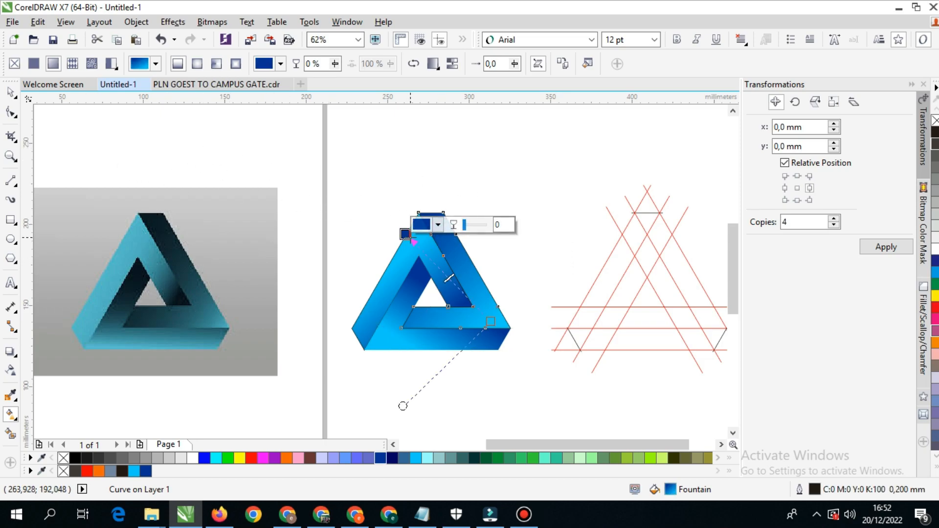
drag(410, 237, 422, 272)
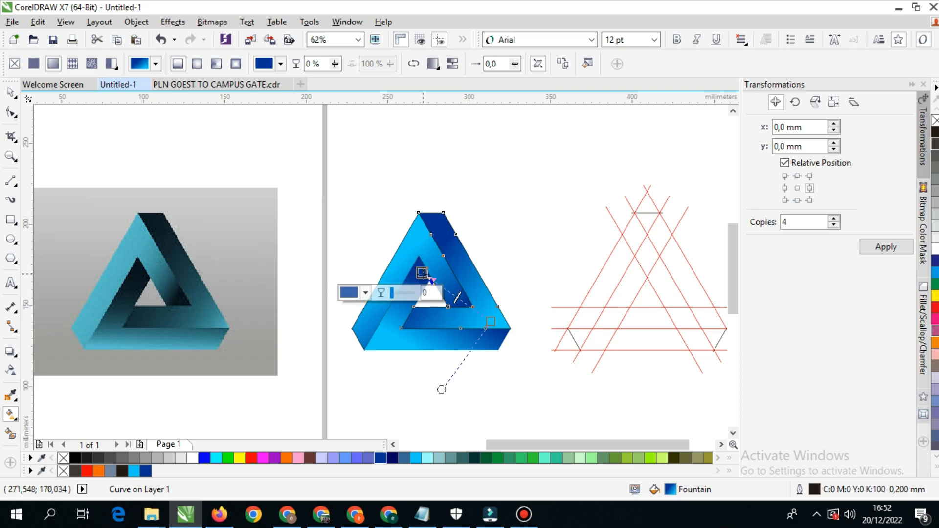
drag(494, 319, 495, 316)
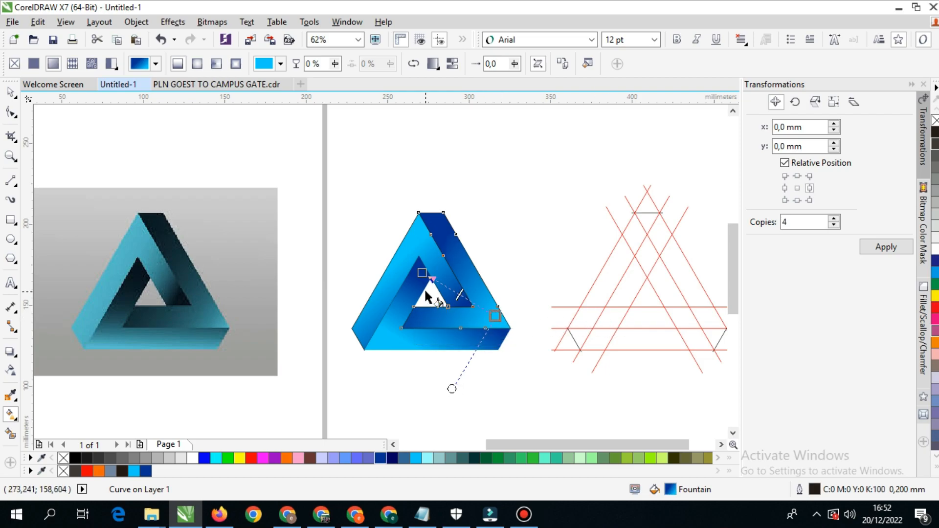
- Select all three triangle pieces and remove their outlines
click(350, 140)
mouse_move(528, 154)
mouse_down()
mouse_move(493, 230)
mouse_move(318, 411)
mouse_up()
key(ctrl+z)
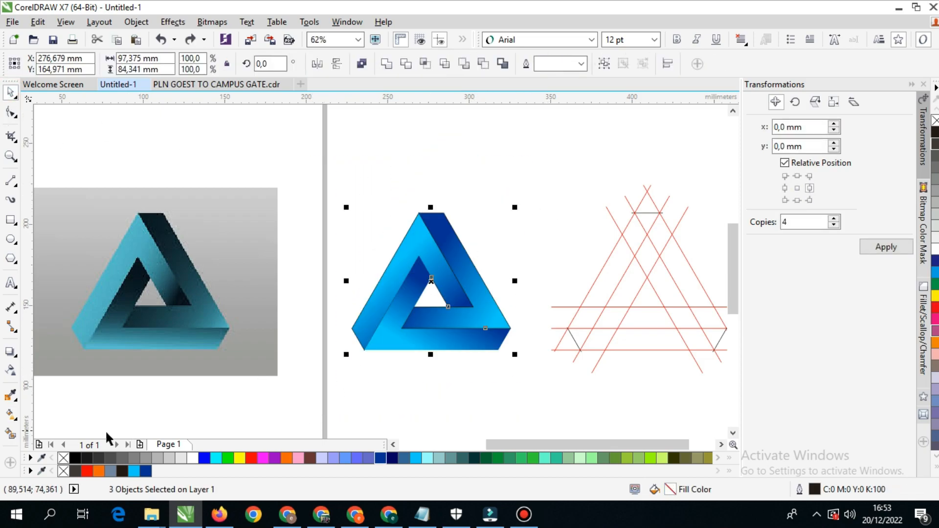
right_click(63, 459)
- Try shifting the outline-free artwork upward twice, undoing each move
drag(450, 303, 465, 245)
key(ctrl+z)
drag(456, 312, 460, 241)
key(ctrl+z)
- Move the red line grid about 95 mm right, away from the logo, and select all three logo pieces
drag(522, 290, 400, 274)
drag(457, 289, 612, 279)
drag(422, 311, 493, 299)
click(456, 203)
drag(497, 174, 293, 374)
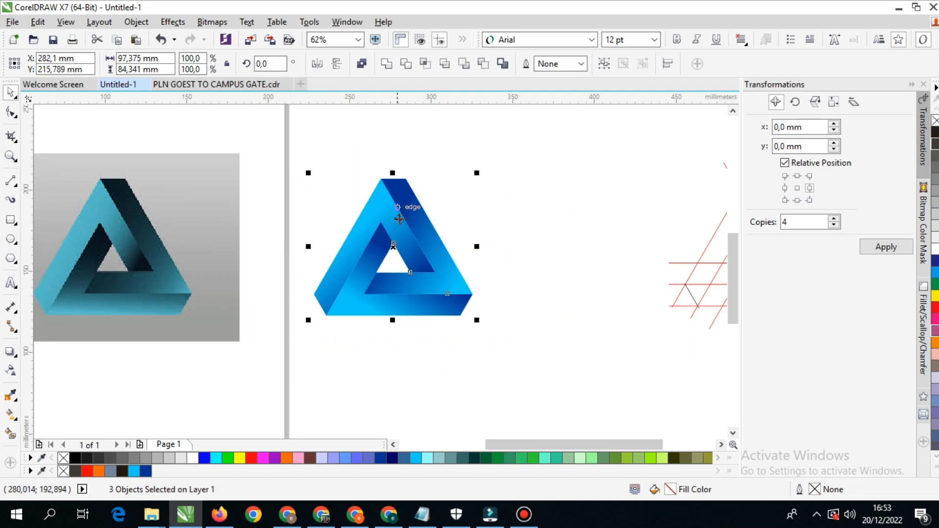
- Try placing the selected logo directly below its current position, then undo it
scroll(398, 256, down, 2)
drag(396, 255, 392, 327)
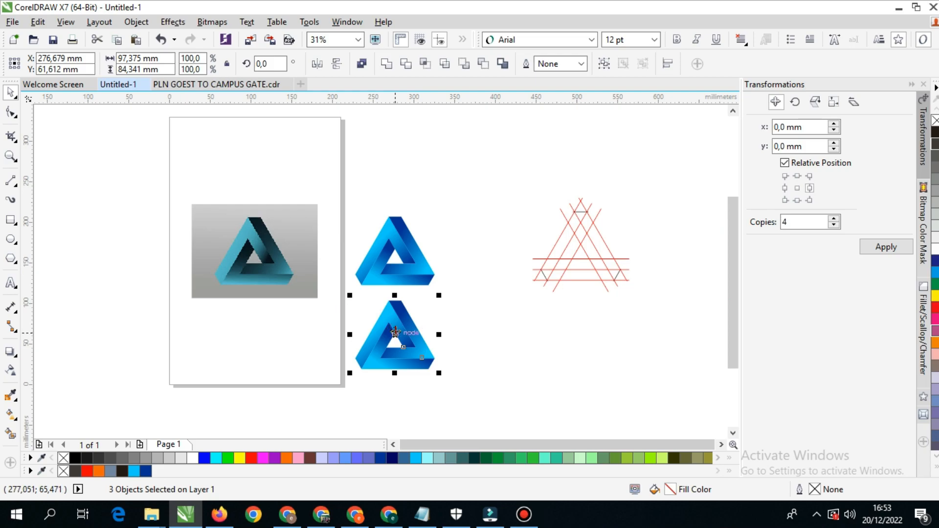
key(ctrl+z)
- Duplicate the blue logo about 115 mm to the right and shift the line grid further right to clear the copy
drag(409, 245, 505, 246)
scroll(490, 252, right, 3)
click(462, 253)
scroll(363, 269, up, 1)
drag(362, 269, 415, 288)
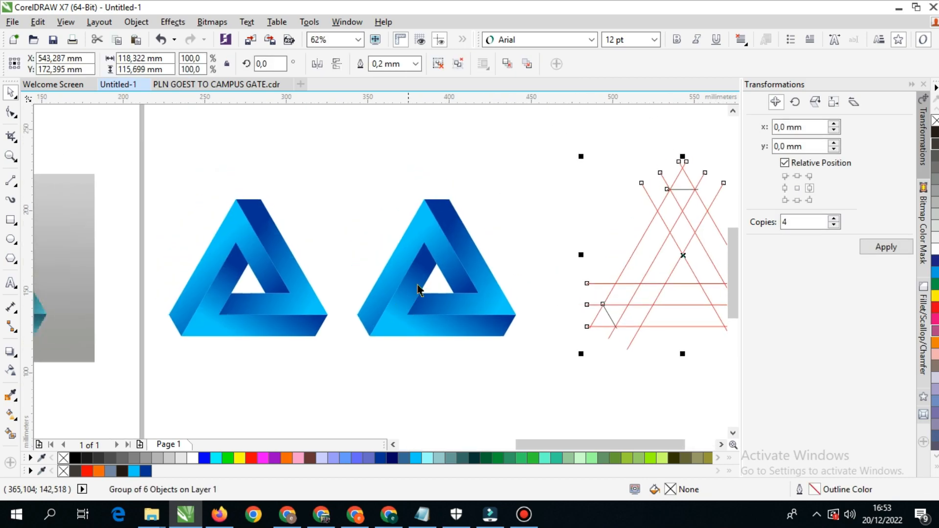
- Recolour the gradient of the copy's bottom piece, making the light end red and the dark end black
click(420, 289)
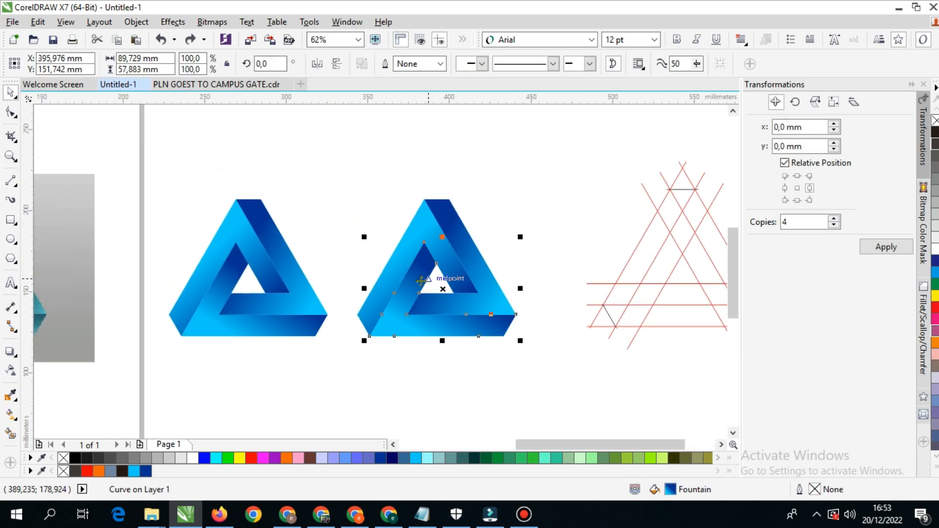
click(9, 415)
click(412, 330)
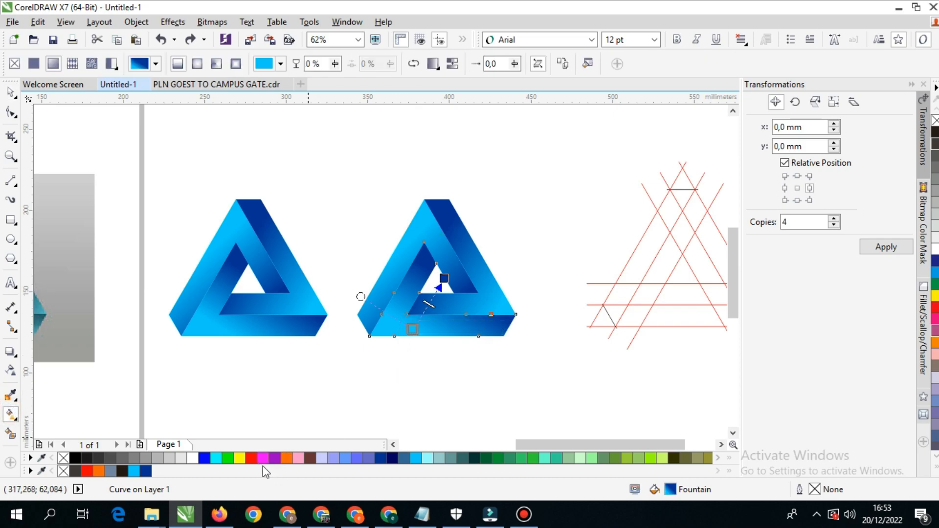
click(251, 459)
click(444, 279)
click(76, 459)
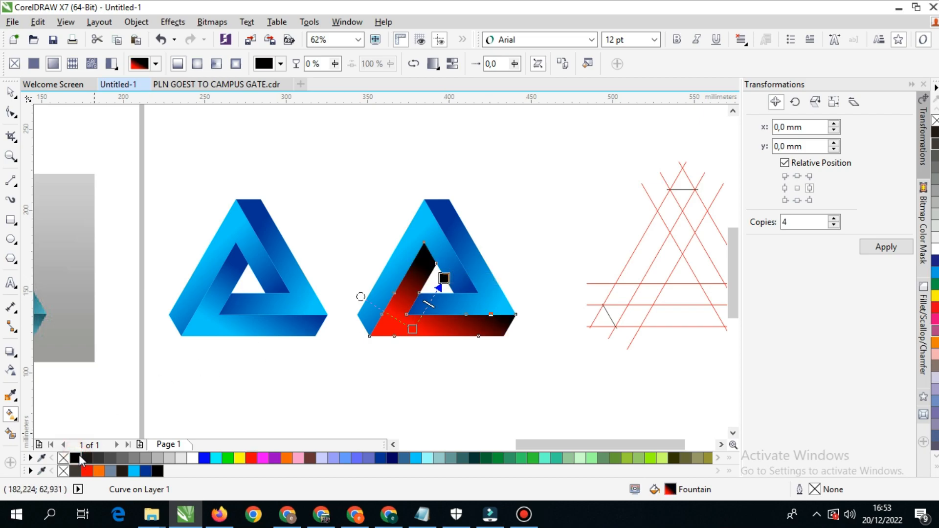
- Recolour the gradient of the copy's left piece, making the light end red and the dark blue end black
click(398, 266)
click(414, 237)
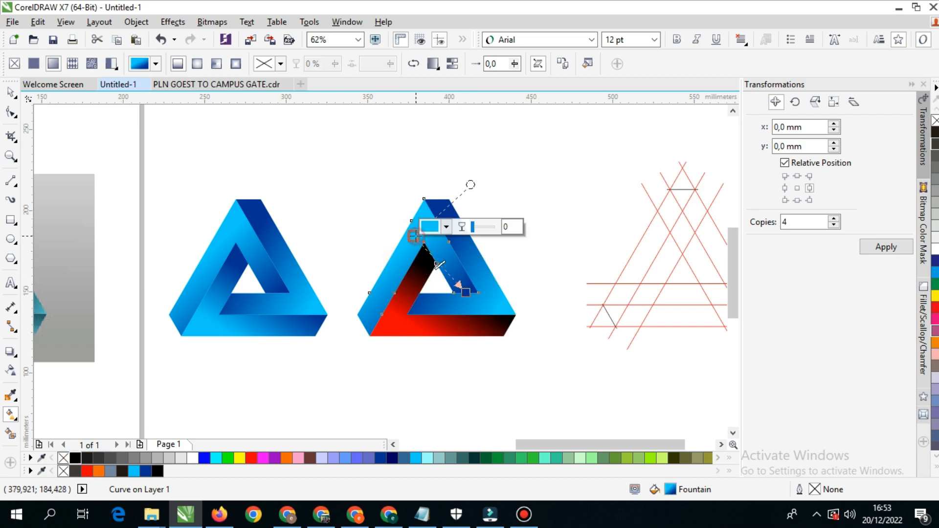
click(250, 459)
click(466, 292)
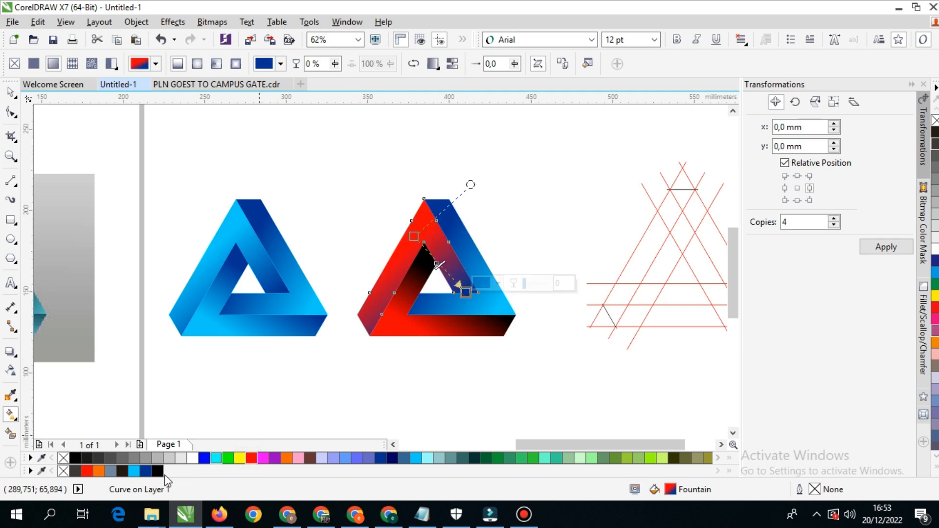
click(75, 458)
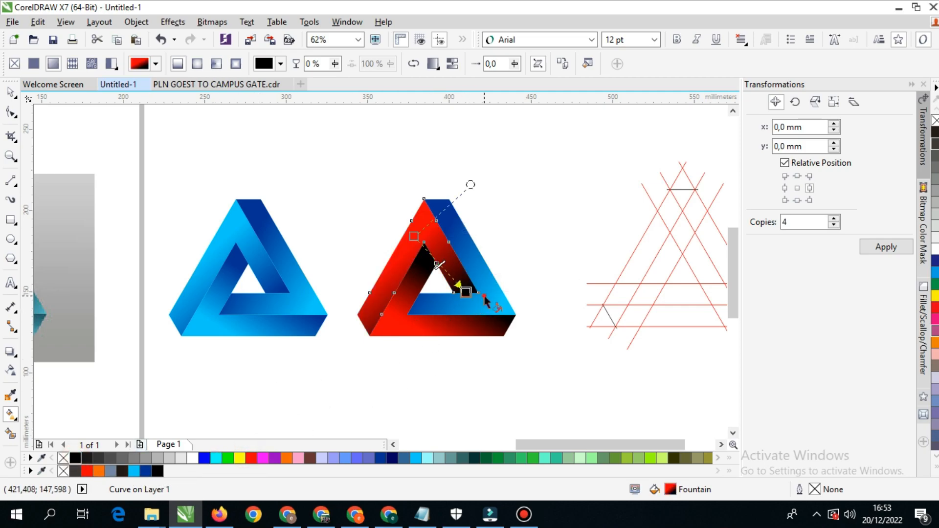
- Recolour the gradient of the copy's right piece from red at the lower corner to black, and deselect it
click(487, 298)
click(501, 302)
click(88, 471)
click(428, 258)
click(75, 458)
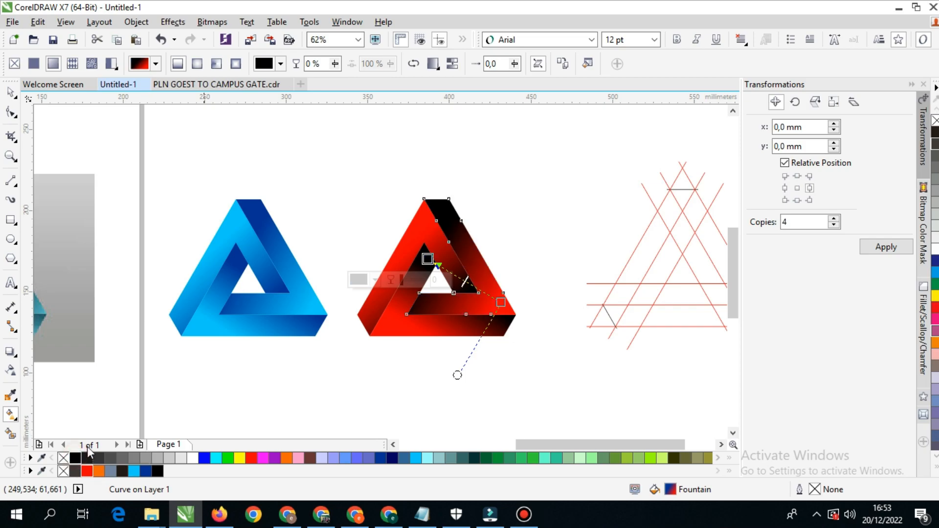
click(11, 94)
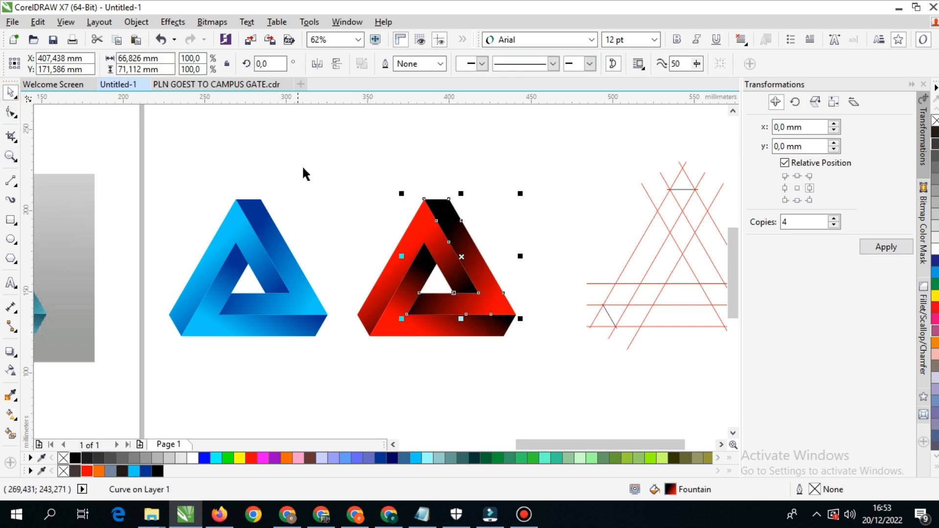
click(303, 171)
- Group the three pieces of the blue triangle, and group the three pieces of the red triangle separately
scroll(372, 211, down, 2)
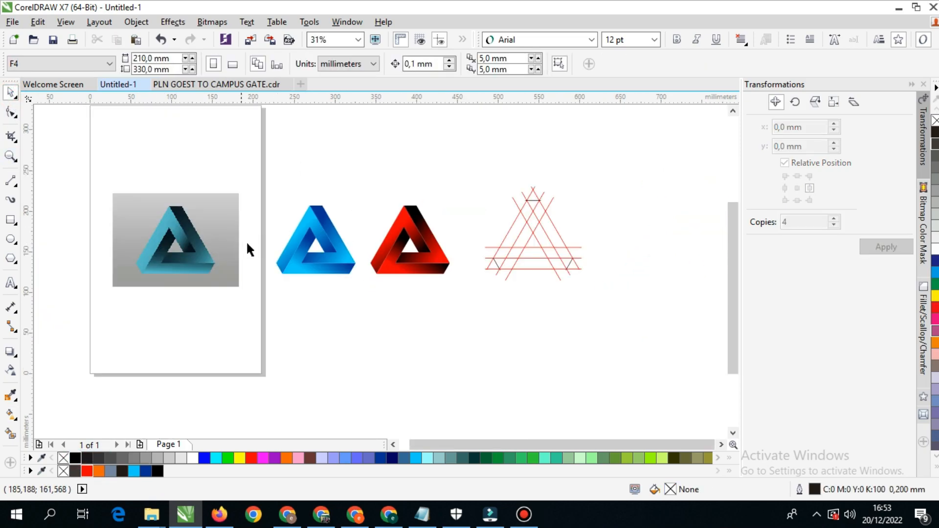
drag(380, 164, 232, 313)
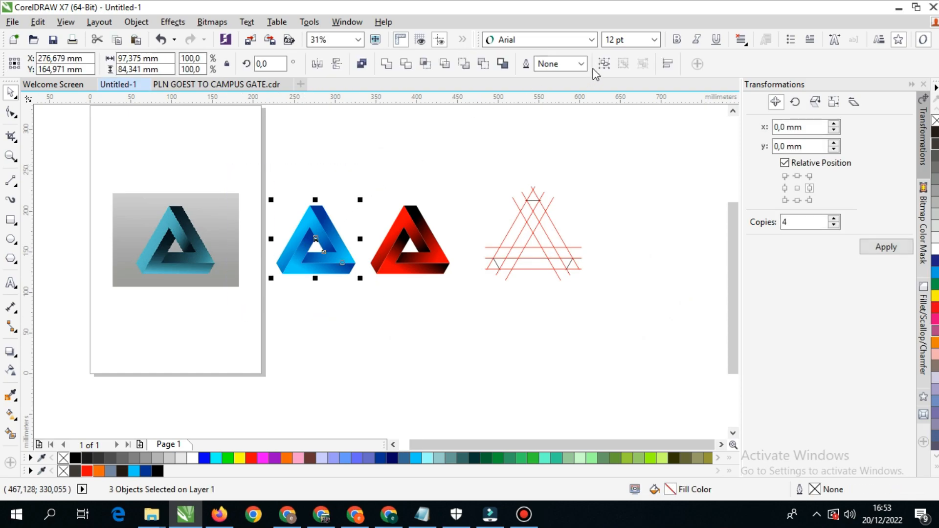
click(386, 259)
key(ctrl+u)
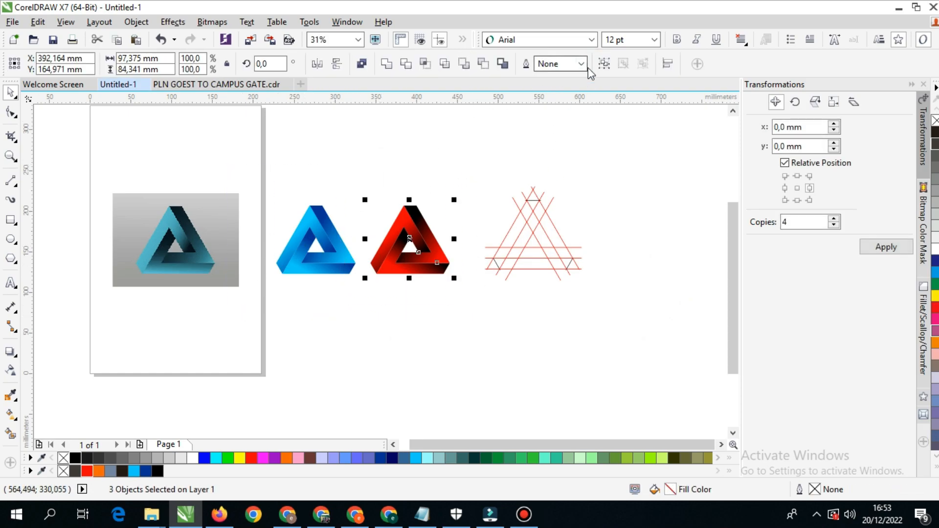
click(606, 65)
click(435, 170)
- Try moving the red triangle and the blue triangle upward as whole groups, undoing each move
drag(411, 219, 408, 164)
key(ctrl+z)
drag(313, 231, 317, 186)
key(ctrl+z)
- Move the red triangle about 13 mm left, closer to the blue one, and deselect it
scroll(379, 253, up, 1)
drag(382, 265, 360, 264)
click(337, 359)
- Add 24 pt Arial artistic text below the blue triangle reading "TERIMA KASIH" and "DAN SELAMAT MENCOBA" on two lines
click(10, 282)
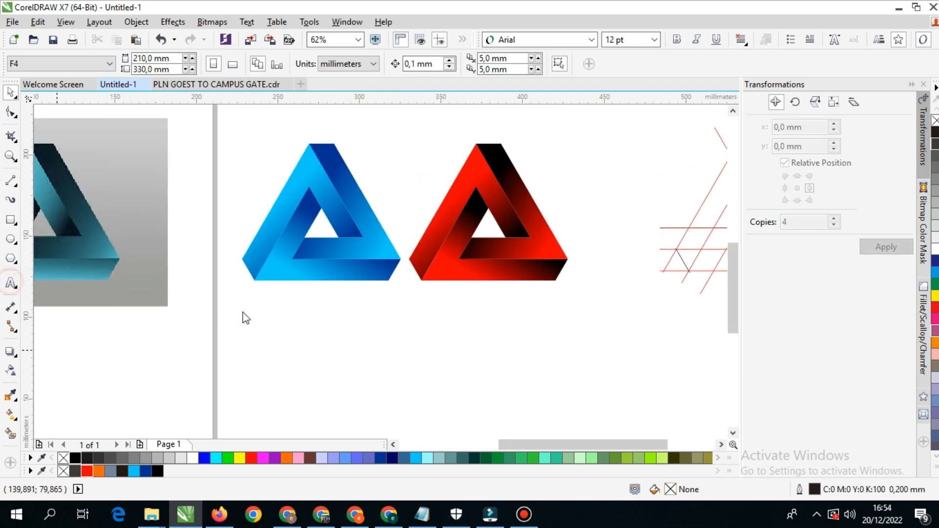
click(291, 316)
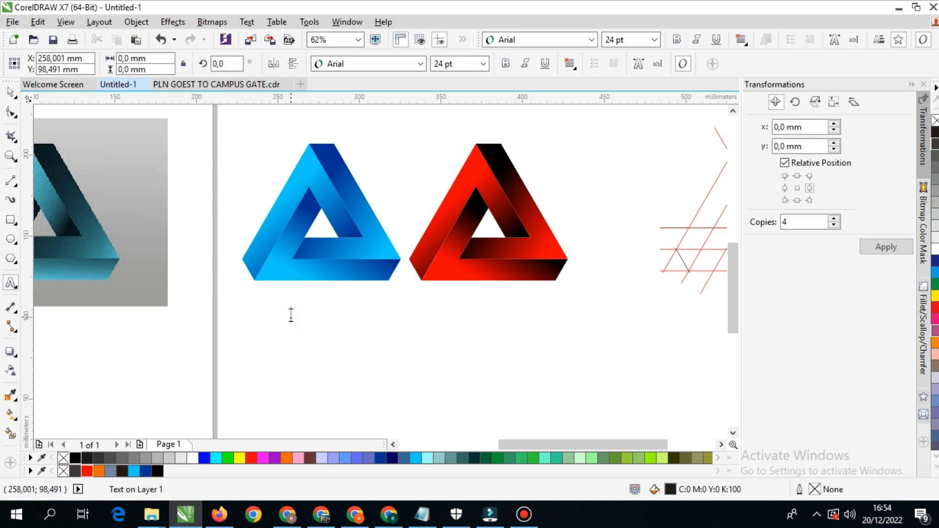
text(TERIMA KASIH)
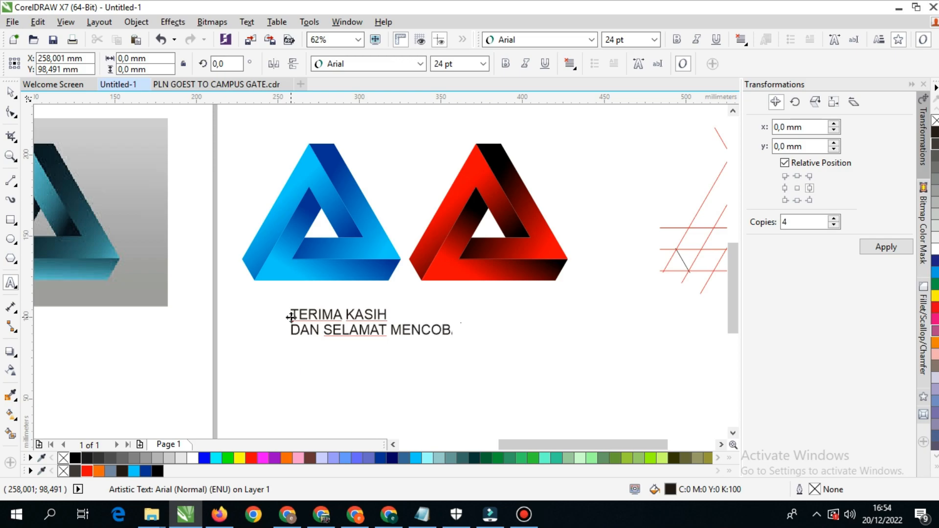
click(9, 92)
- Select both triangles, the text and the line grid, zoom to them, and check them in a full-screen preview
scroll(375, 337, down, 1)
mouse_move(118, 196)
mouse_down()
mouse_move(585, 366)
mouse_move(639, 370)
mouse_up()
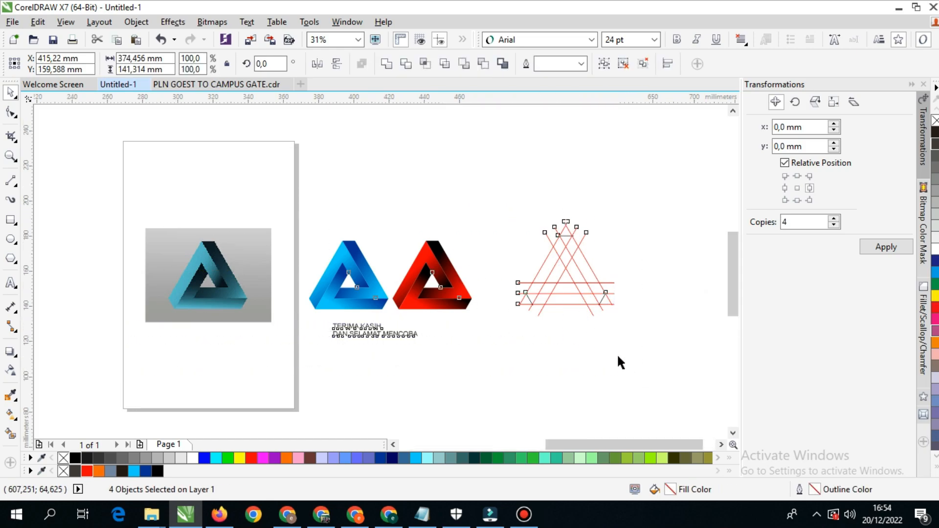
key(shift+F2)
key(F9)
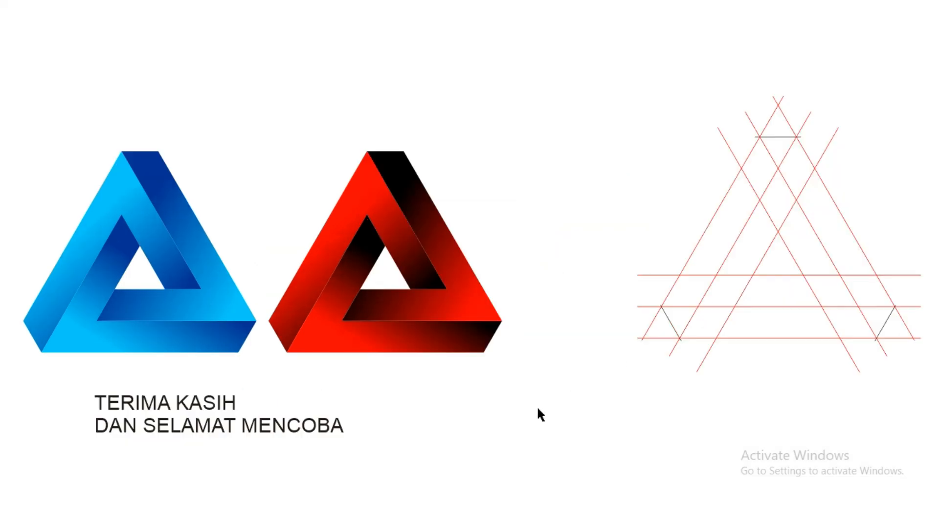
click(285, 417)
click(360, 395)
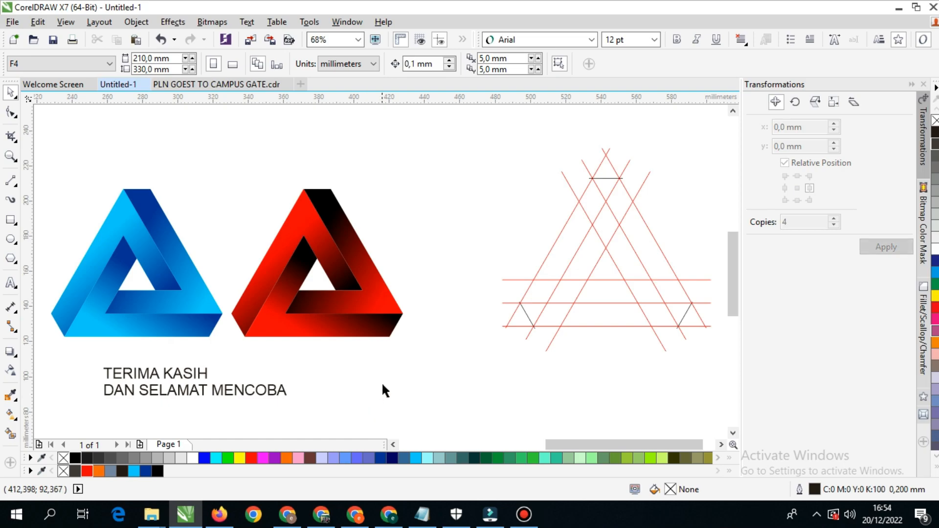
scroll(386, 382, down, 2)
drag(386, 383, 427, 333)
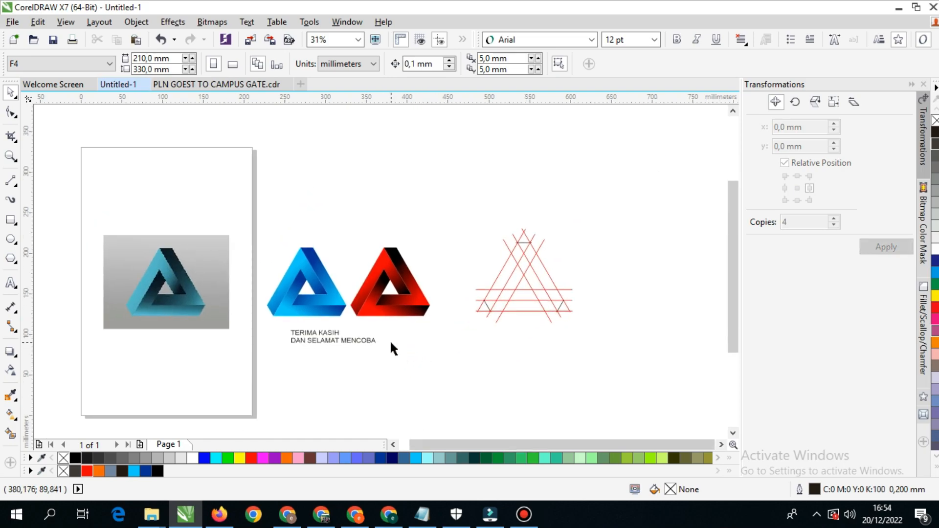
key(F5)
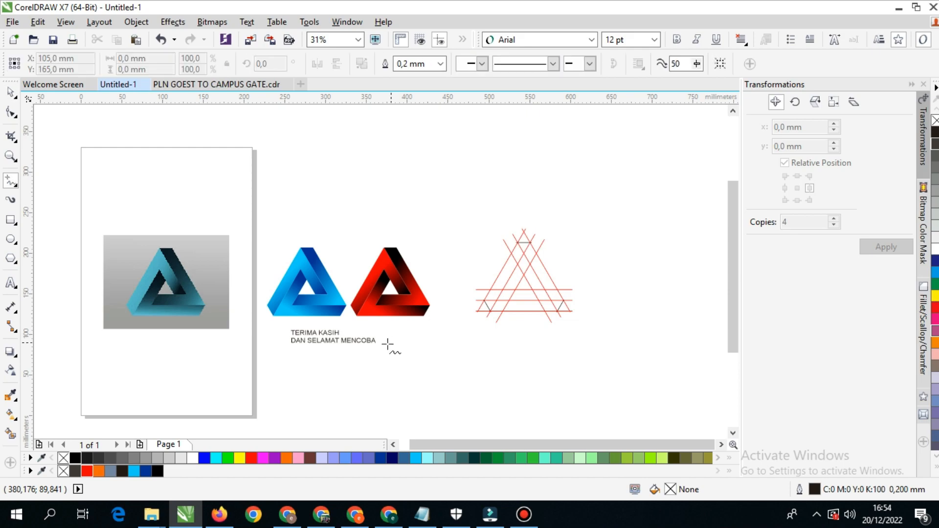
click(11, 93)
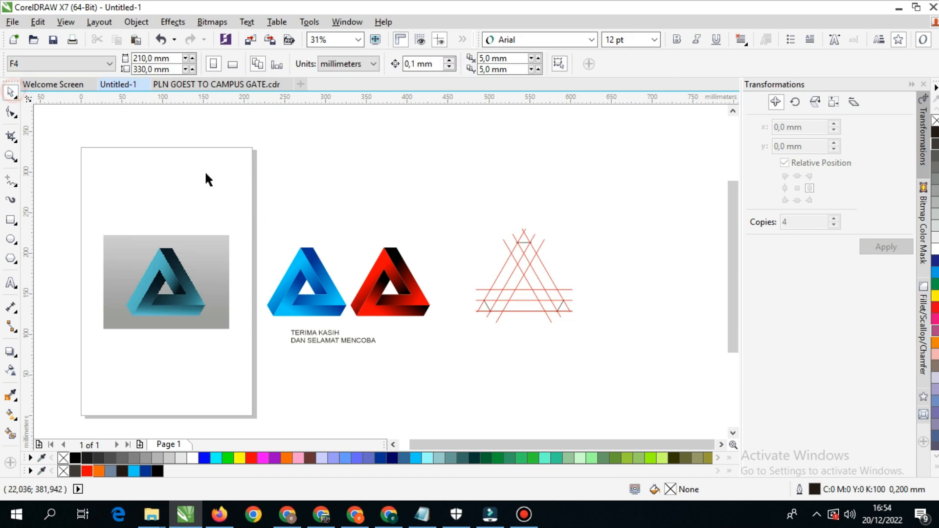